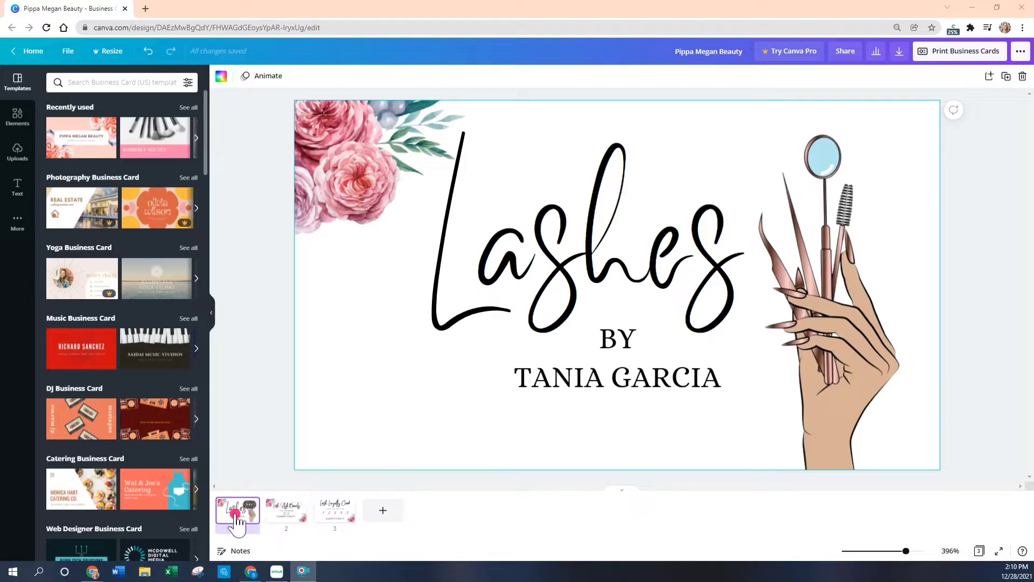
Preview the Lash Style Beauty, Lash Loyalty Card and Lashes front pages of the card design
{"action": "left_click", "coordinate": [277, 518]}
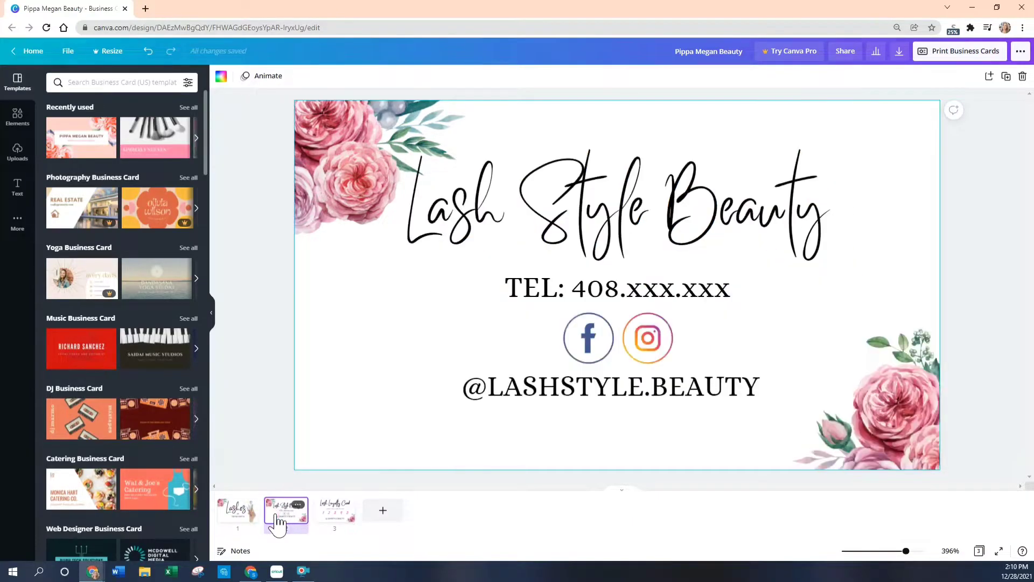
{"action": "left_click", "coordinate": [335, 520]}
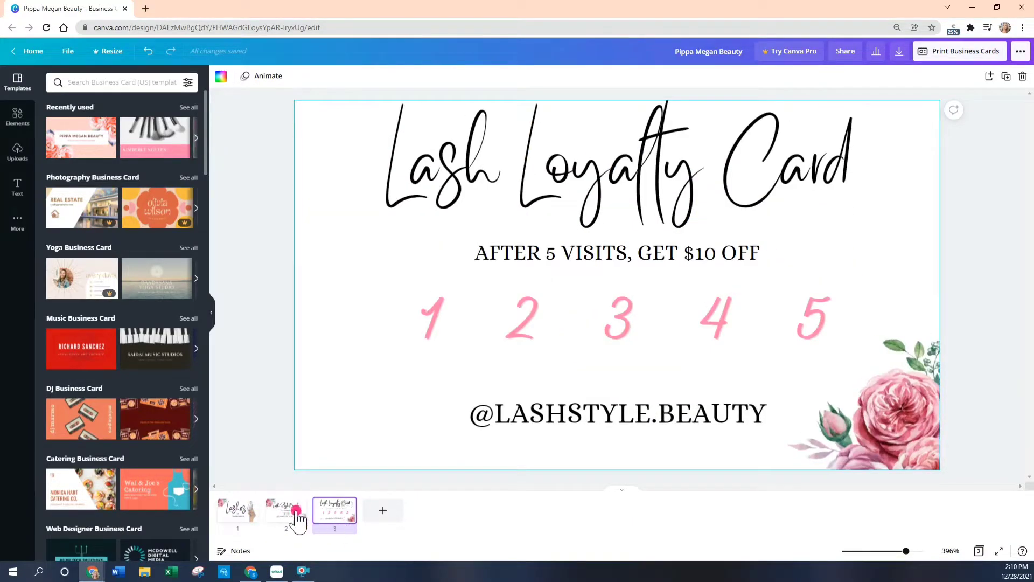
{"action": "left_click", "coordinate": [286, 518]}
{"action": "left_click", "coordinate": [236, 517]}
Download pages 1–2 of the business card design as PNG files
{"action": "left_click", "coordinate": [271, 515]}
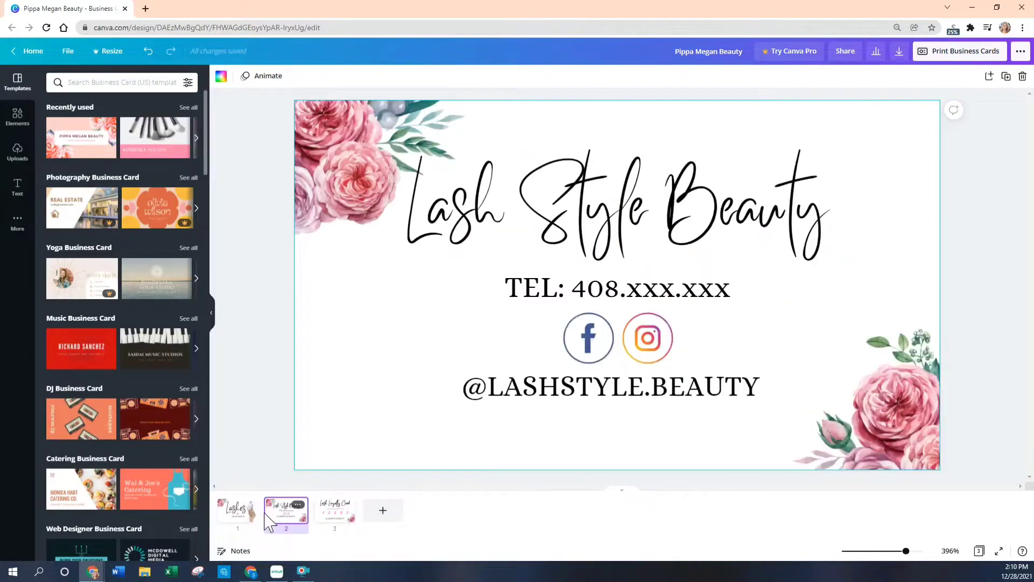
{"action": "left_click", "coordinate": [1022, 53]}
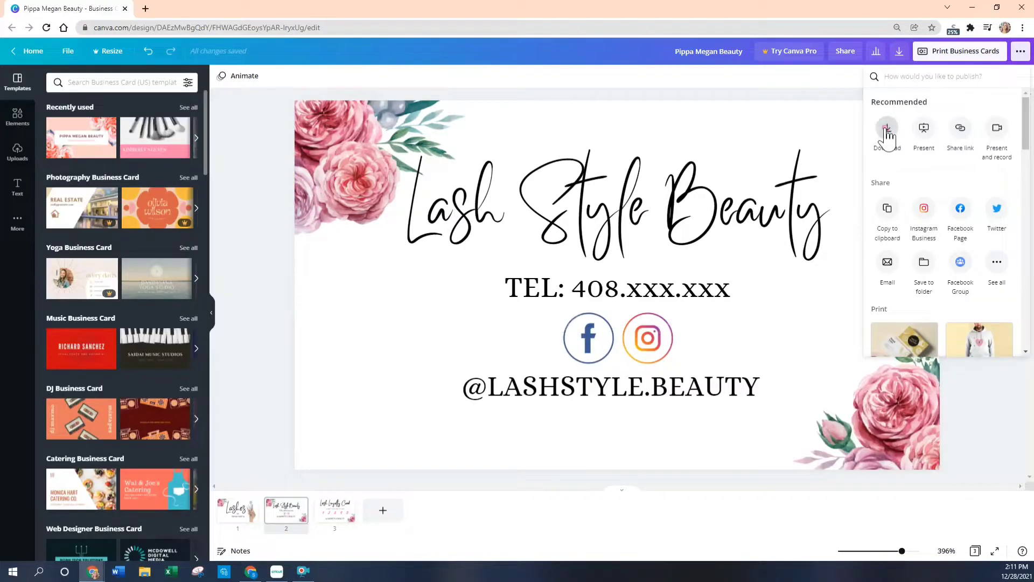
{"action": "left_click", "coordinate": [886, 132]}
{"action": "left_click", "coordinate": [908, 174]}
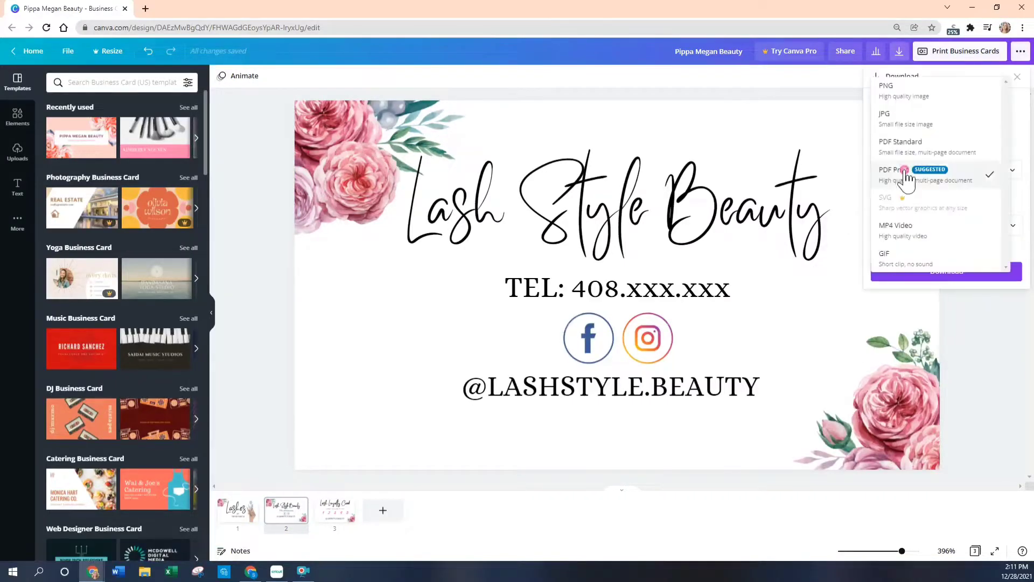
{"action": "left_click", "coordinate": [908, 91]}
{"action": "left_click", "coordinate": [926, 281]}
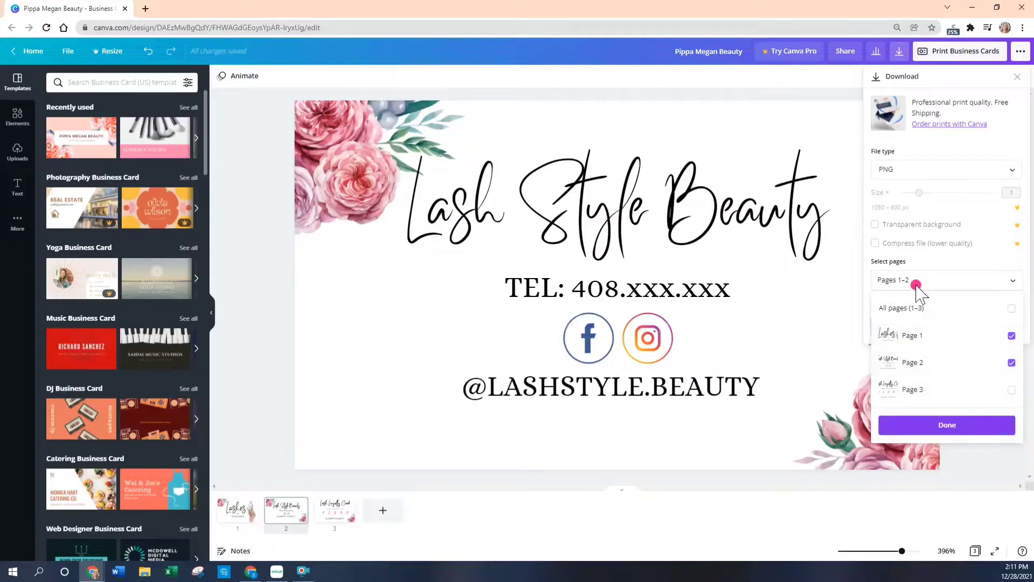
{"action": "left_click", "coordinate": [953, 426]}
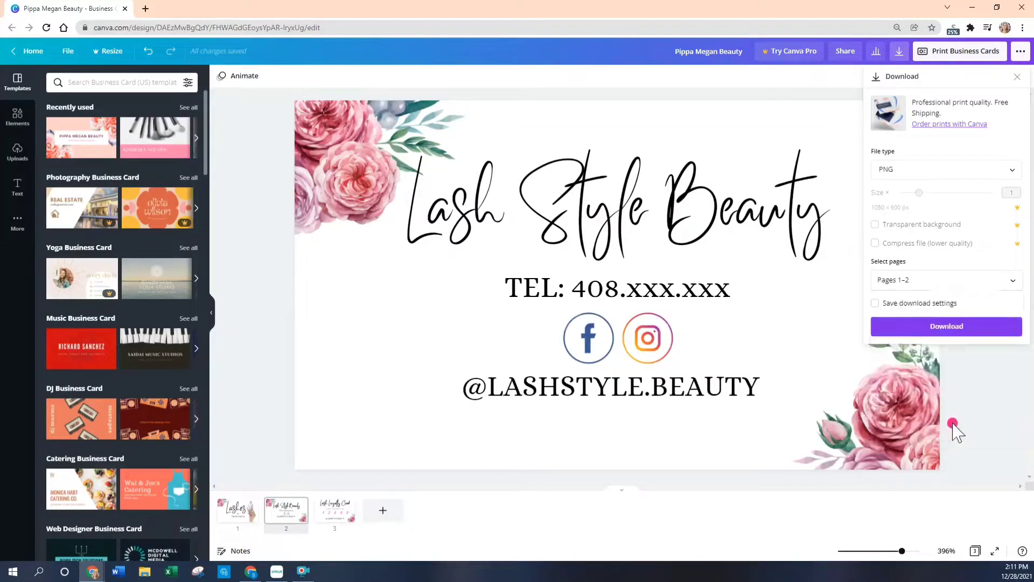
{"action": "left_click", "coordinate": [947, 328]}
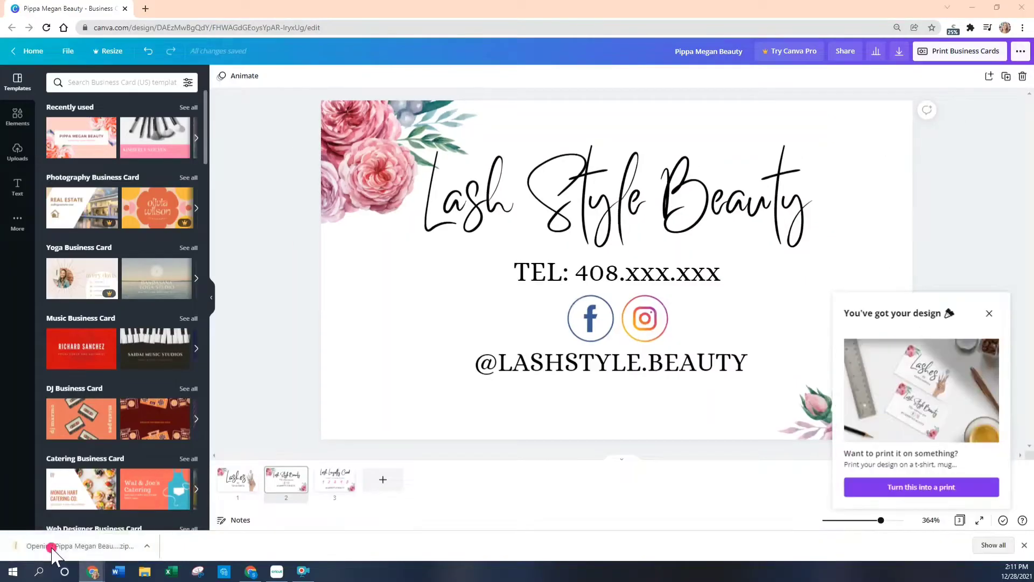
Upload the Lashes card PNG as a Complex, Print Then Cut image named 'front card'
{"action": "left_click", "coordinate": [53, 546]}
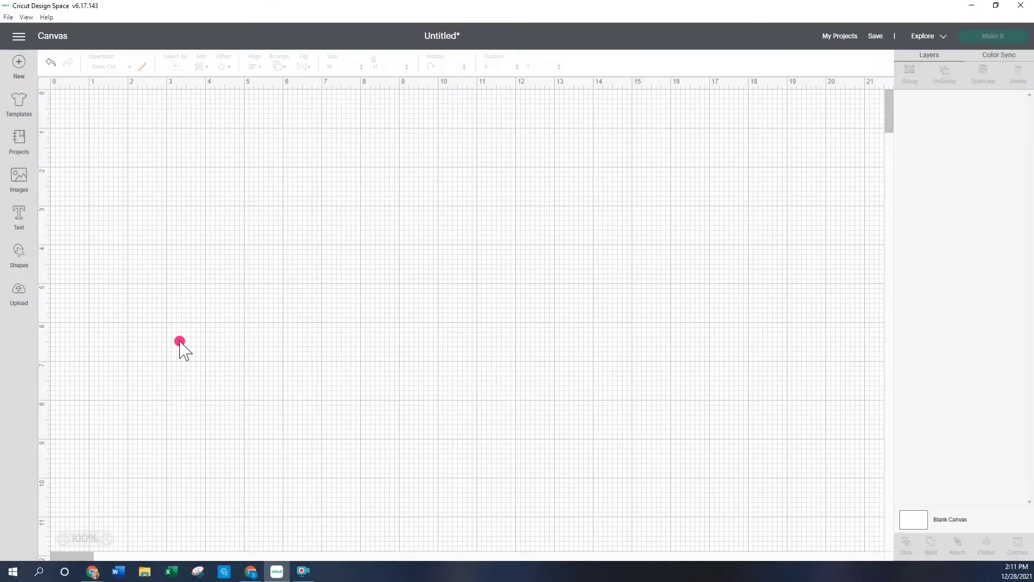
{"action": "left_click", "coordinate": [17, 293]}
{"action": "left_click", "coordinate": [286, 277]}
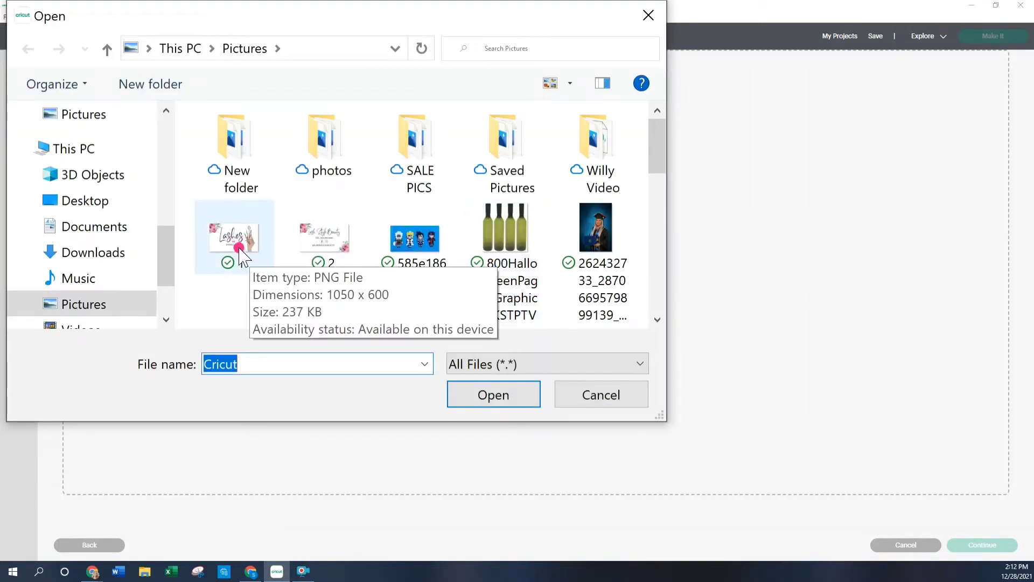
{"action": "double_click", "coordinate": [237, 247]}
{"action": "left_click", "coordinate": [600, 276]}
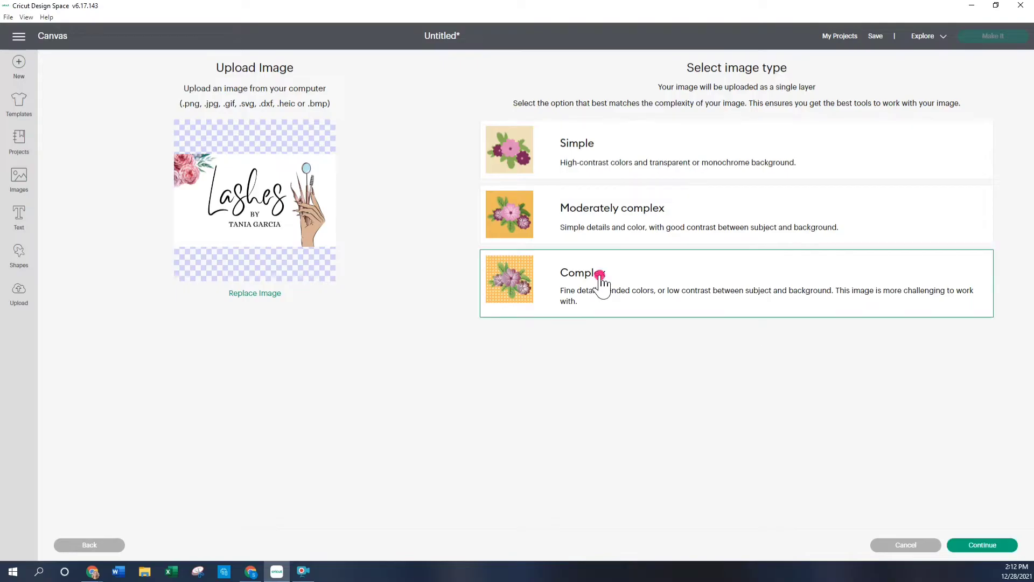
{"action": "left_click", "coordinate": [994, 546]}
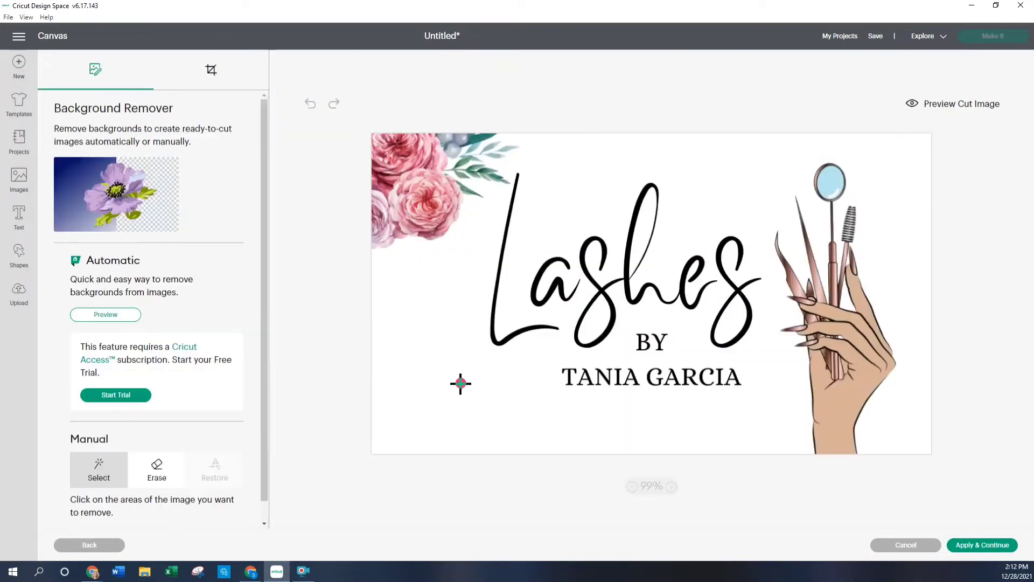
{"action": "left_click", "coordinate": [983, 546]}
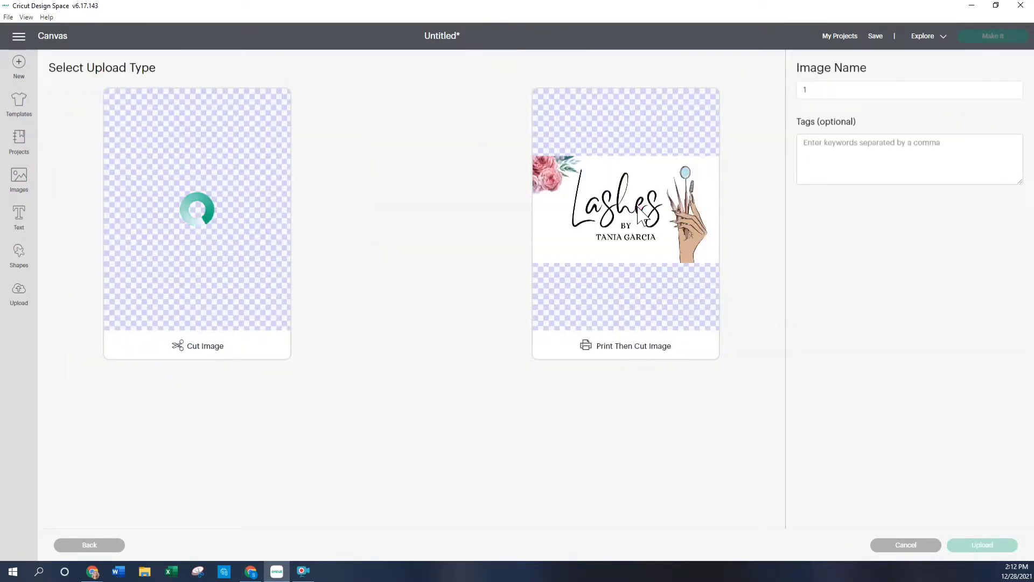
{"action": "left_click", "coordinate": [579, 232]}
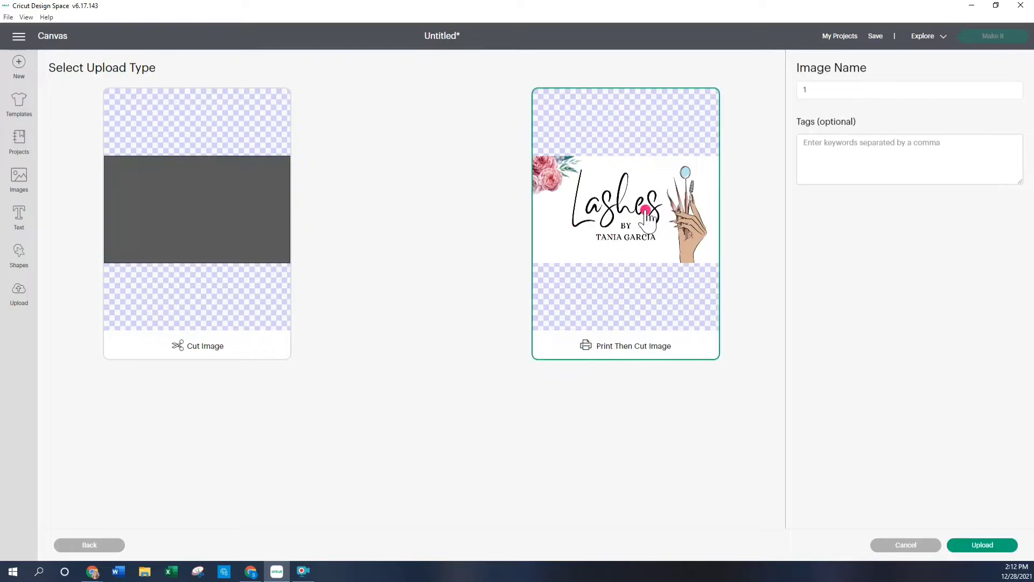
{"action": "left_click", "coordinate": [988, 546]}
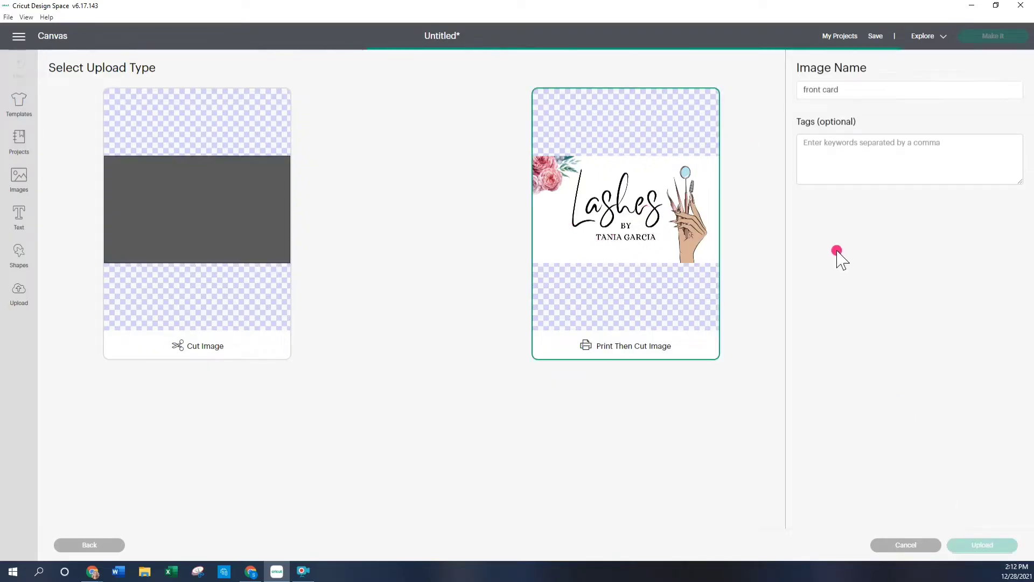
Upload file 2, the Lash Style Beauty PNG, as a Print Then Cut image, keeping its background
{"action": "left_click", "coordinate": [274, 278]}
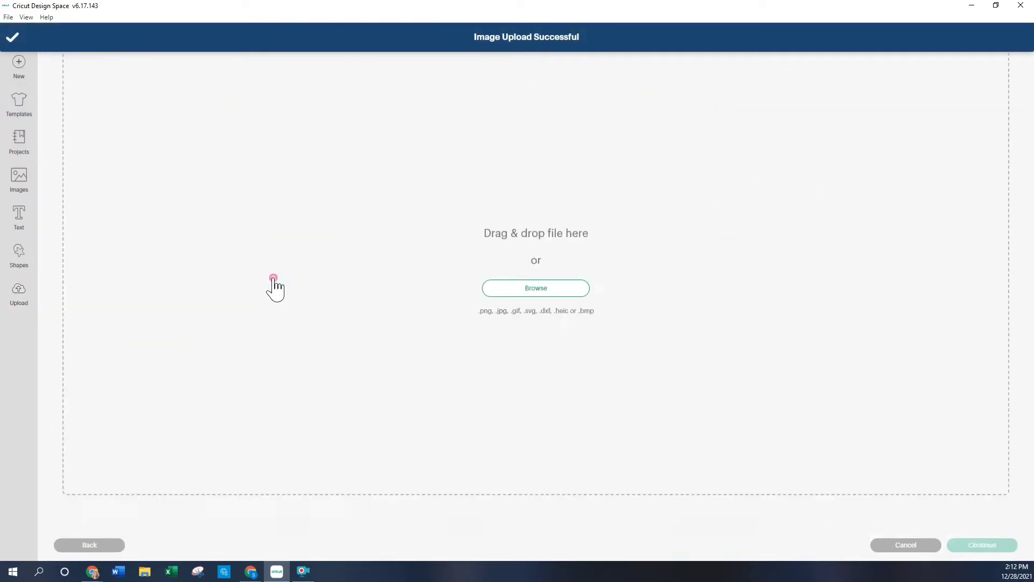
{"action": "left_click", "coordinate": [541, 289]}
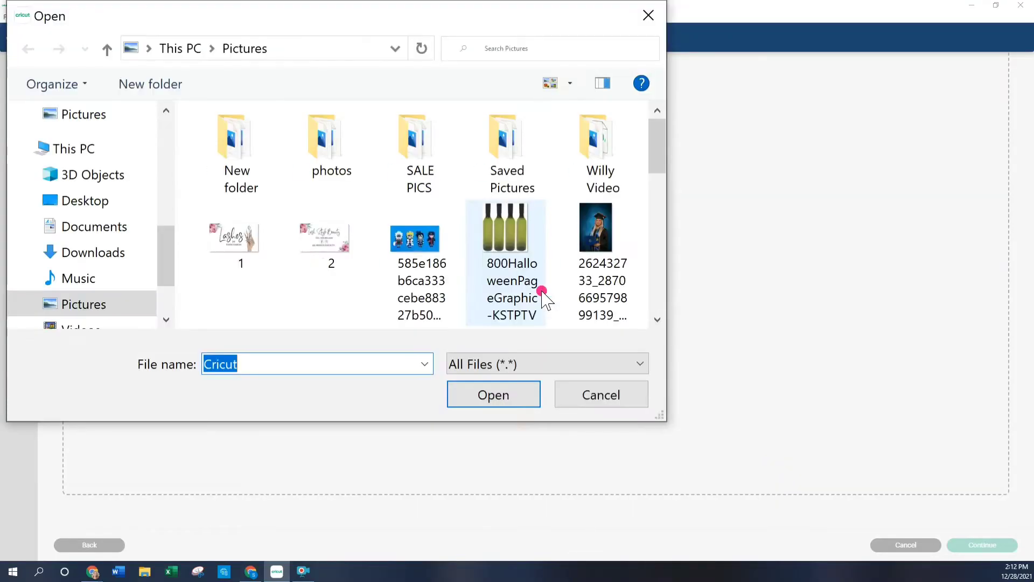
{"action": "double_click", "coordinate": [338, 253]}
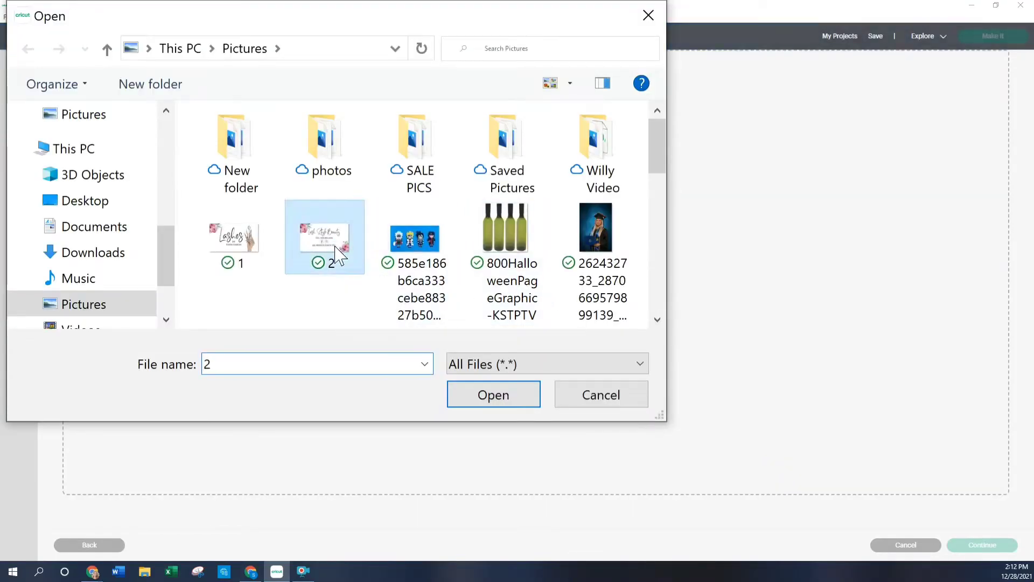
{"action": "left_click", "coordinate": [739, 281]}
{"action": "left_click", "coordinate": [983, 544]}
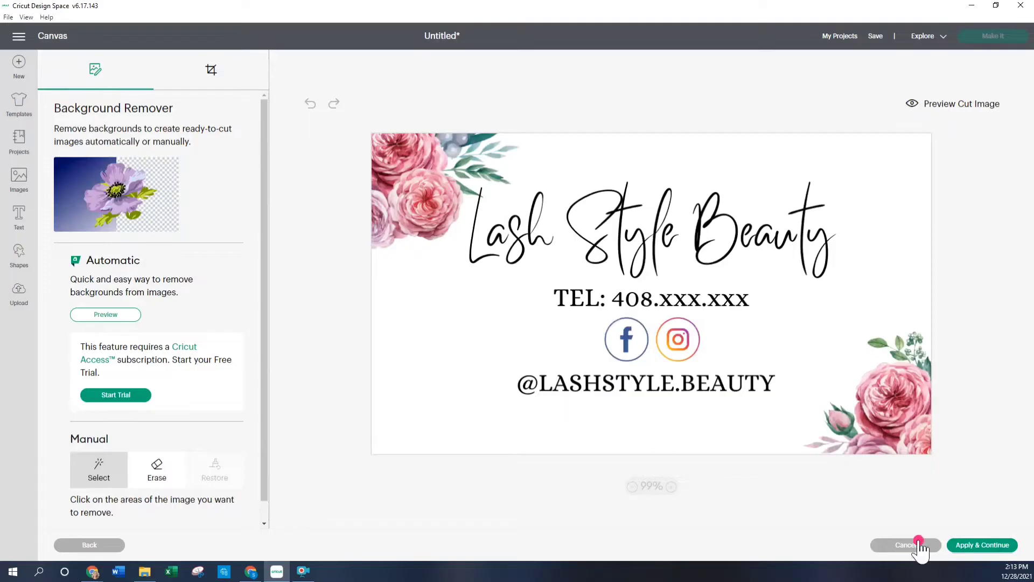
{"action": "left_click", "coordinate": [973, 547]}
{"action": "left_click", "coordinate": [626, 296]}
{"action": "left_click_drag", "start_coordinate": [846, 90], "coordinate": [792, 91]}
{"action": "left_click", "coordinate": [999, 545]}
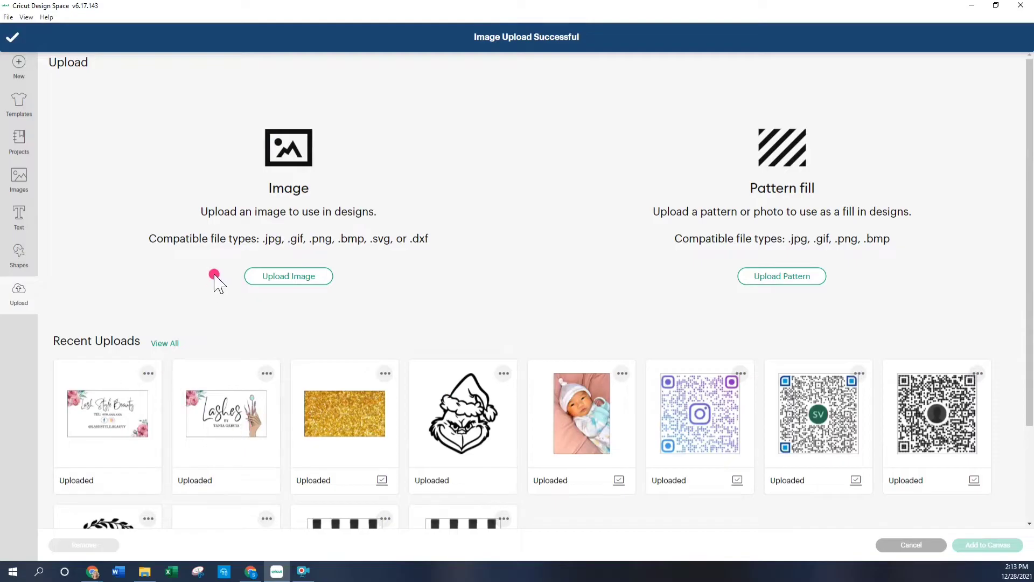
Add both card uploads to the canvas and drag them apart
{"action": "left_click", "coordinate": [230, 430]}
{"action": "left_click", "coordinate": [153, 431]}
{"action": "left_click", "coordinate": [978, 546]}
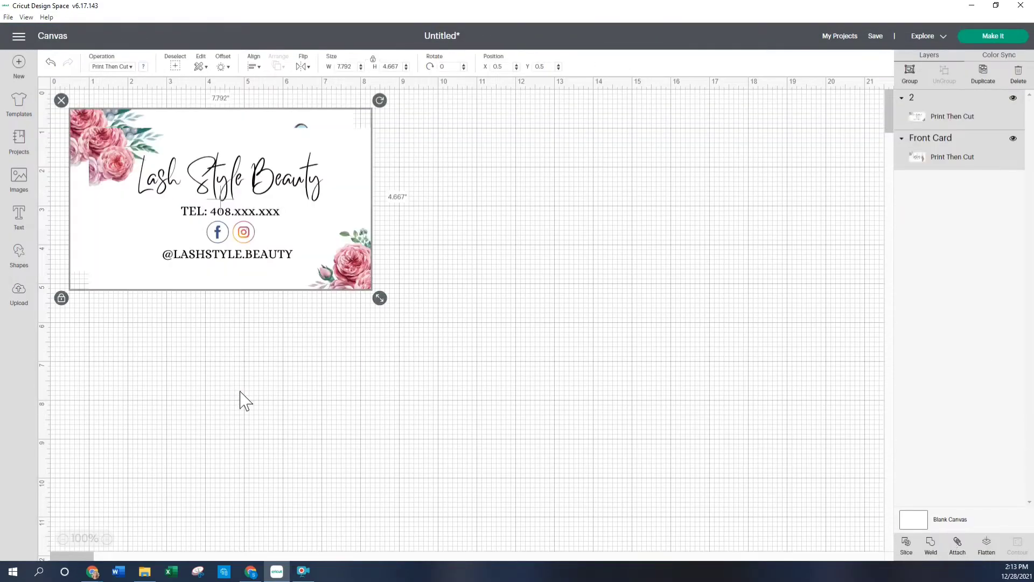
{"action": "left_click_drag", "start_coordinate": [241, 269], "coordinate": [637, 299]}
{"action": "left_click_drag", "start_coordinate": [215, 197], "coordinate": [277, 245]}
{"action": "left_click_drag", "start_coordinate": [569, 222], "coordinate": [579, 247]}
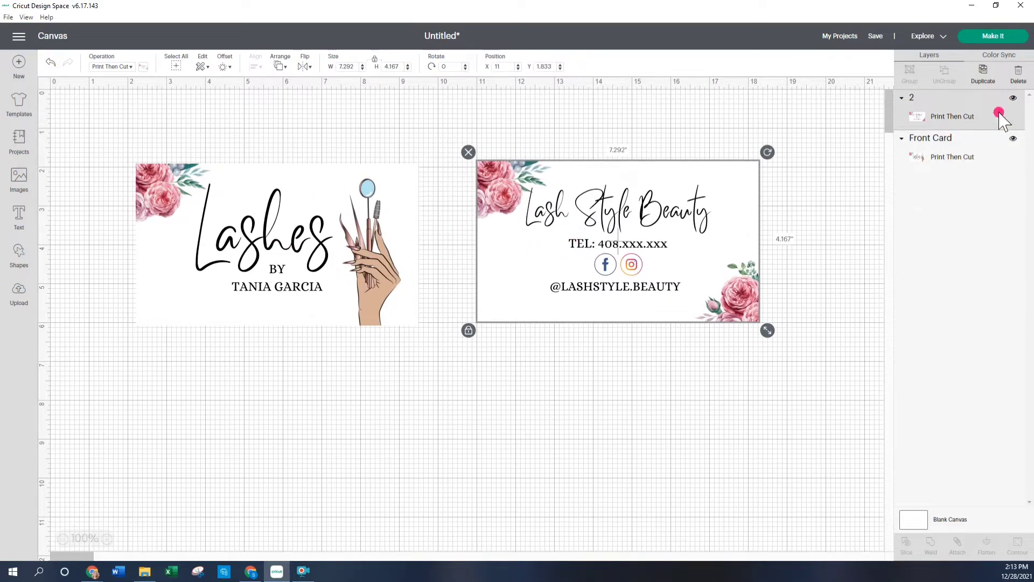
Hide the back card and scale the Lashes card to 4.611 × 2.635 in near the top-left
{"action": "left_click", "coordinate": [1014, 138]}
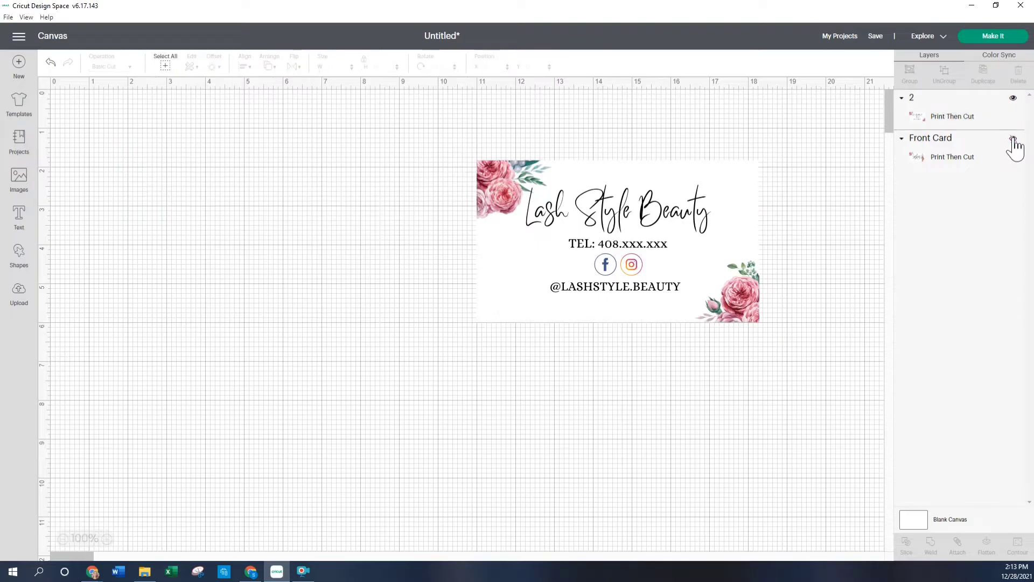
{"action": "left_click", "coordinate": [1013, 138]}
{"action": "left_click_drag", "start_coordinate": [475, 319], "coordinate": [367, 237]}
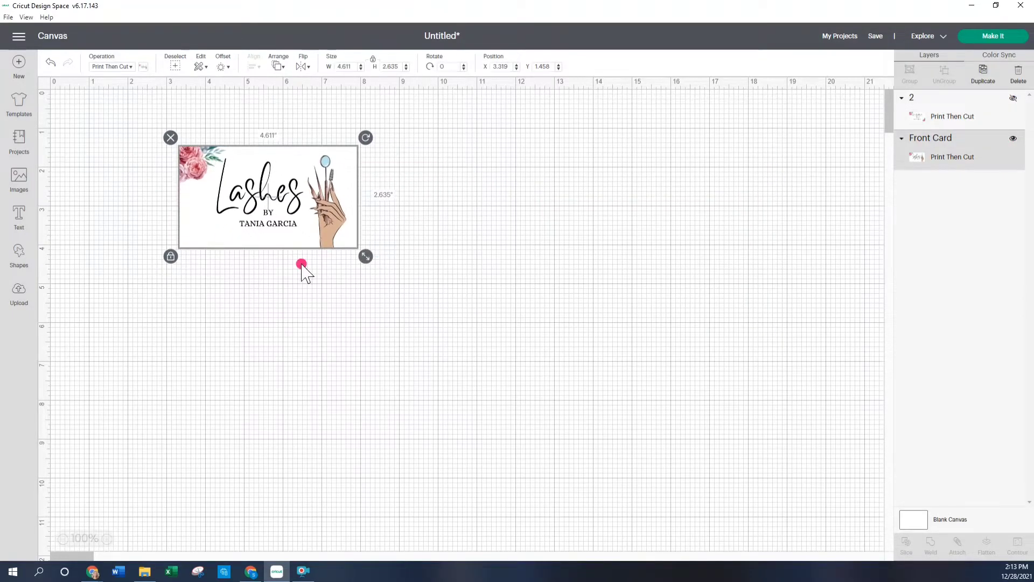
{"action": "left_click_drag", "start_coordinate": [281, 230], "coordinate": [318, 193]}
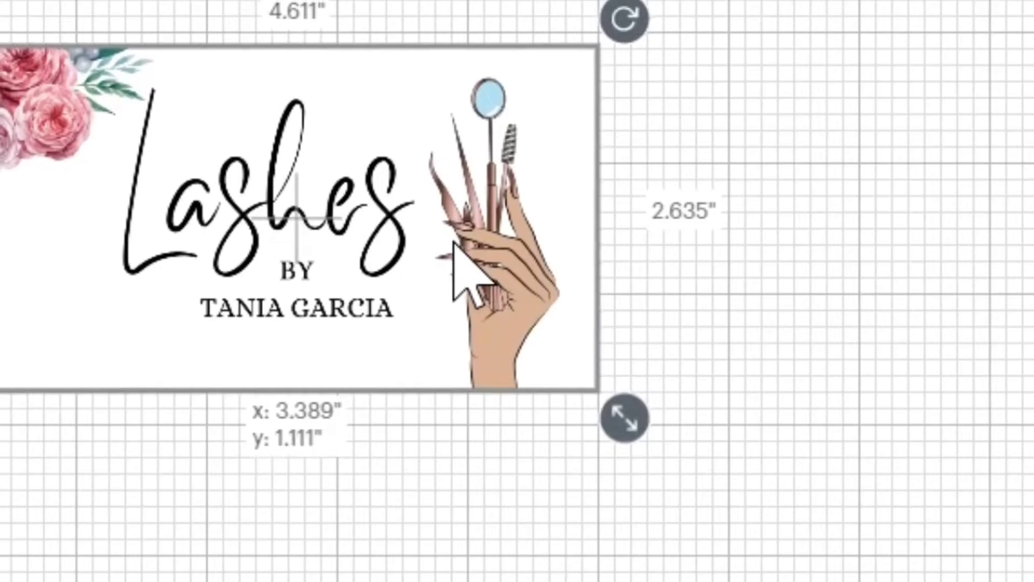
{"action": "left_click_drag", "start_coordinate": [456, 245], "coordinate": [455, 245]}
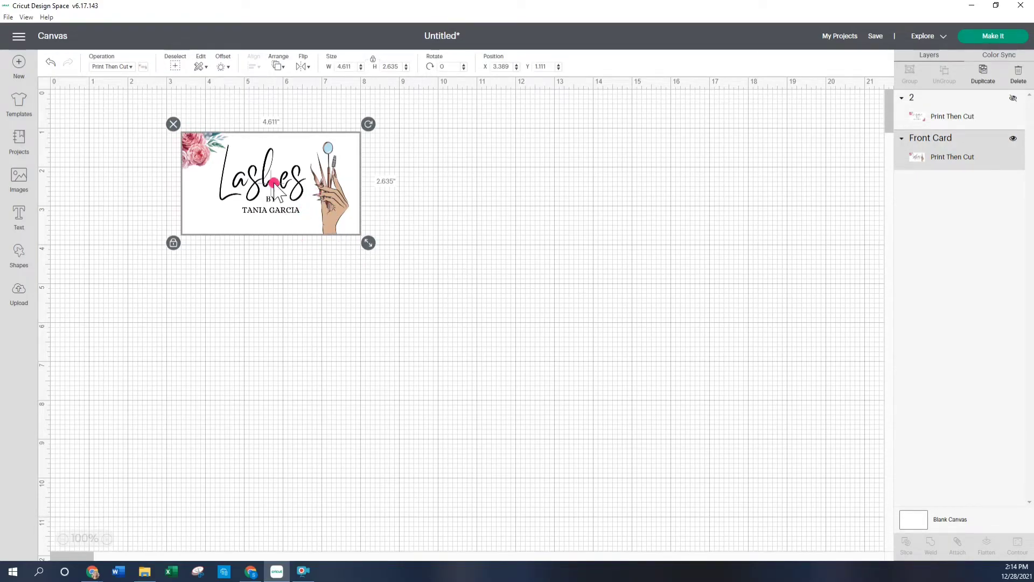
Duplicate the front card and position the copy snugly beside the original
{"action": "right_click", "coordinate": [275, 204]}
{"action": "left_click", "coordinate": [302, 271]}
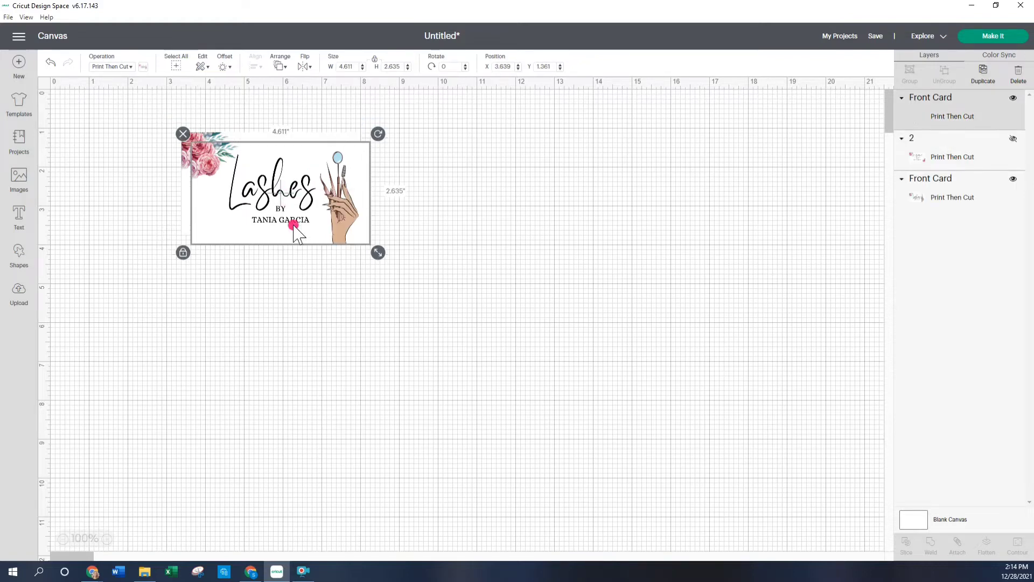
{"action": "left_click_drag", "start_coordinate": [295, 232], "coordinate": [570, 224]}
{"action": "left_click_drag", "start_coordinate": [555, 185], "coordinate": [452, 168]}
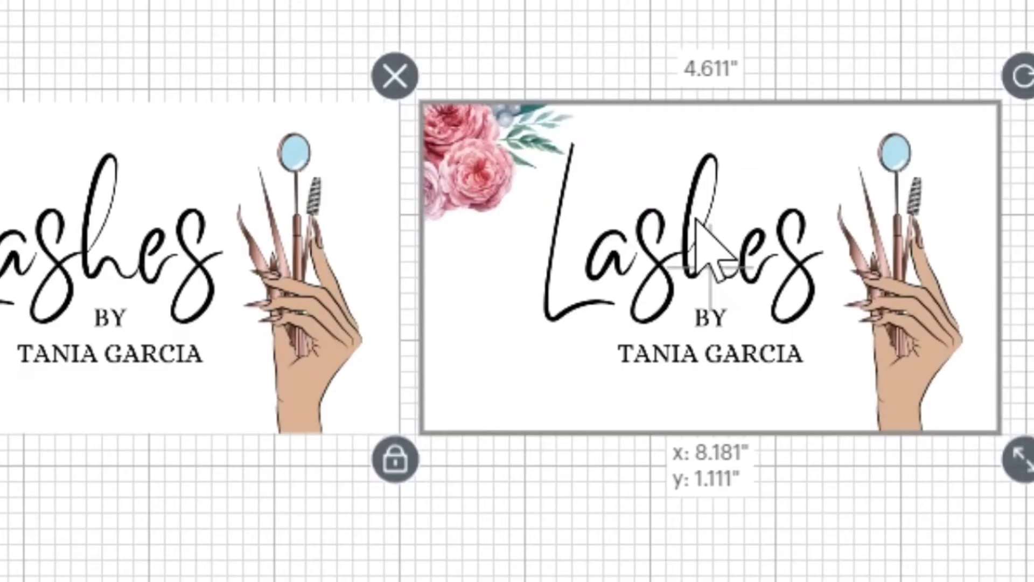
{"action": "left_click_drag", "start_coordinate": [698, 220], "coordinate": [695, 219]}
{"action": "left_click", "coordinate": [819, 420]}
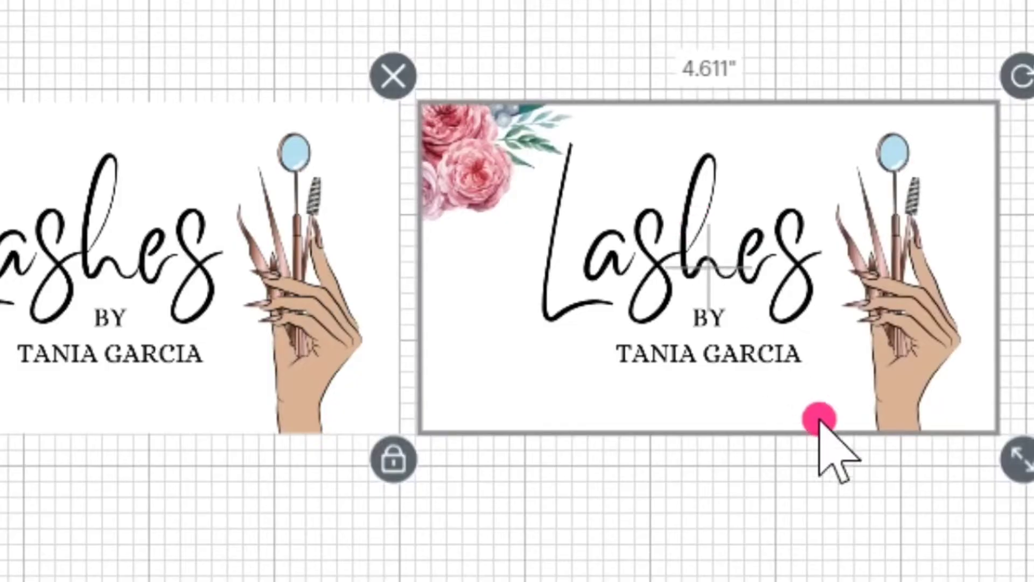
Align the two front cards along their tops and group them
{"action": "mouse_move", "coordinate": [619, 201]}
{"action": "left_mouse_down"}
{"action": "mouse_move", "coordinate": [393, 200]}
{"action": "mouse_move", "coordinate": [196, 176]}
{"action": "mouse_move", "coordinate": [205, 190]}
{"action": "left_mouse_up"}
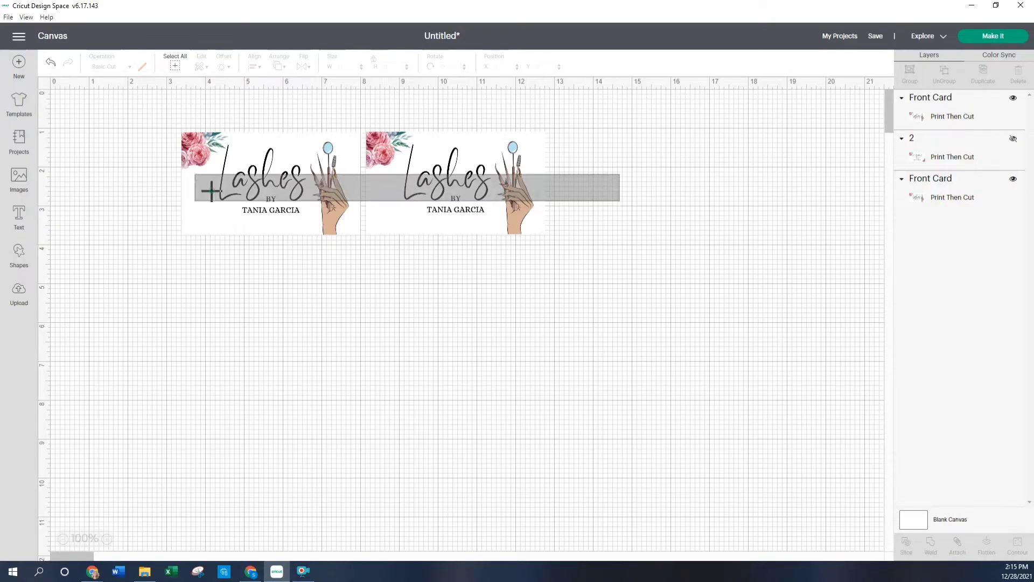
{"action": "left_click", "coordinate": [253, 66]}
{"action": "left_click", "coordinate": [301, 174]}
{"action": "left_click", "coordinate": [291, 138]}
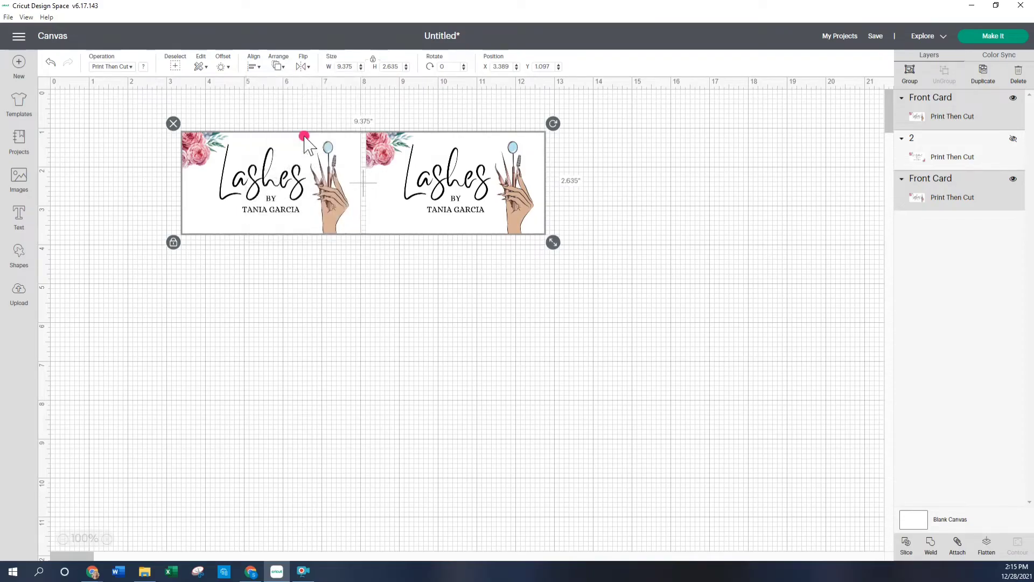
{"action": "left_click", "coordinate": [350, 180]}
{"action": "left_click", "coordinate": [910, 73]}
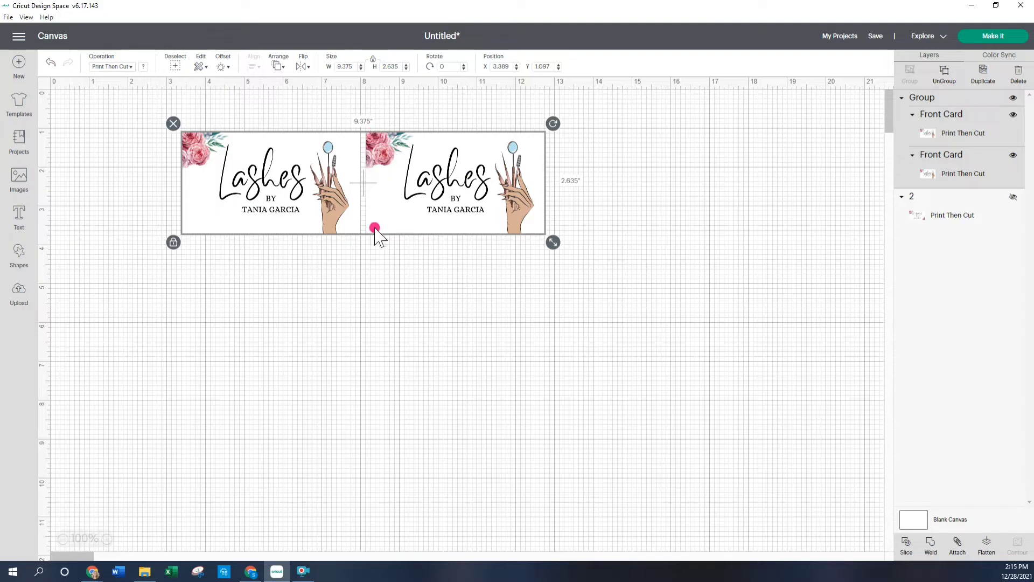
Duplicate the front-card pair below the original and left-align the two rows
{"action": "right_click", "coordinate": [399, 184]}
{"action": "left_click", "coordinate": [442, 279]}
{"action": "left_click_drag", "start_coordinate": [486, 187], "coordinate": [472, 284]}
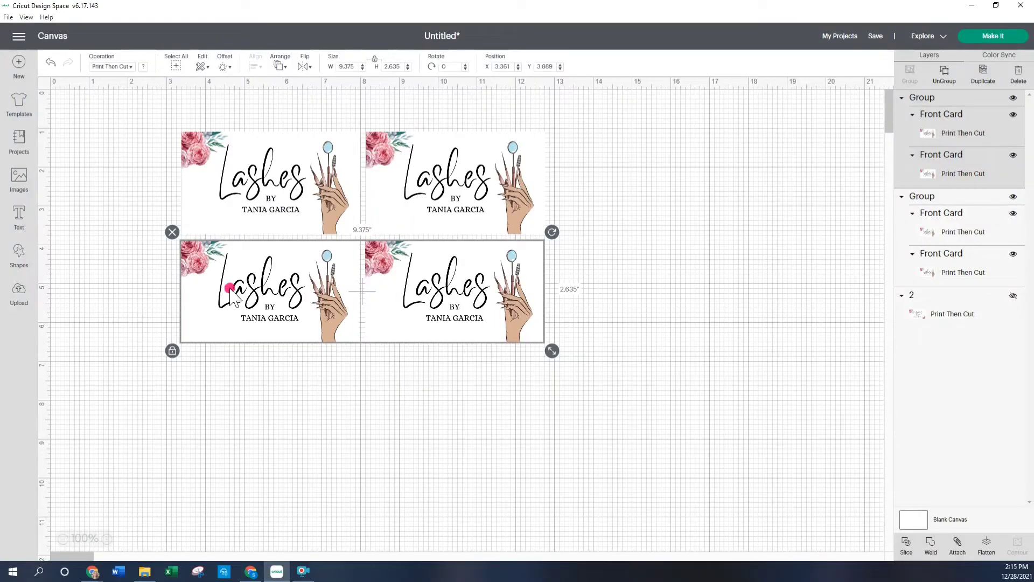
{"action": "left_click", "coordinate": [414, 403]}
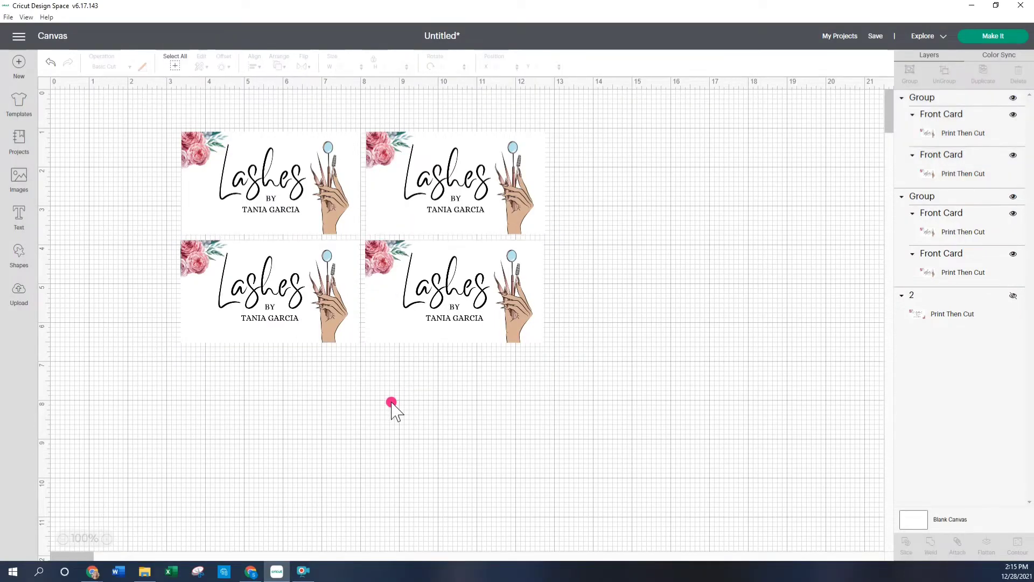
{"action": "left_click_drag", "start_coordinate": [150, 104], "coordinate": [315, 358]}
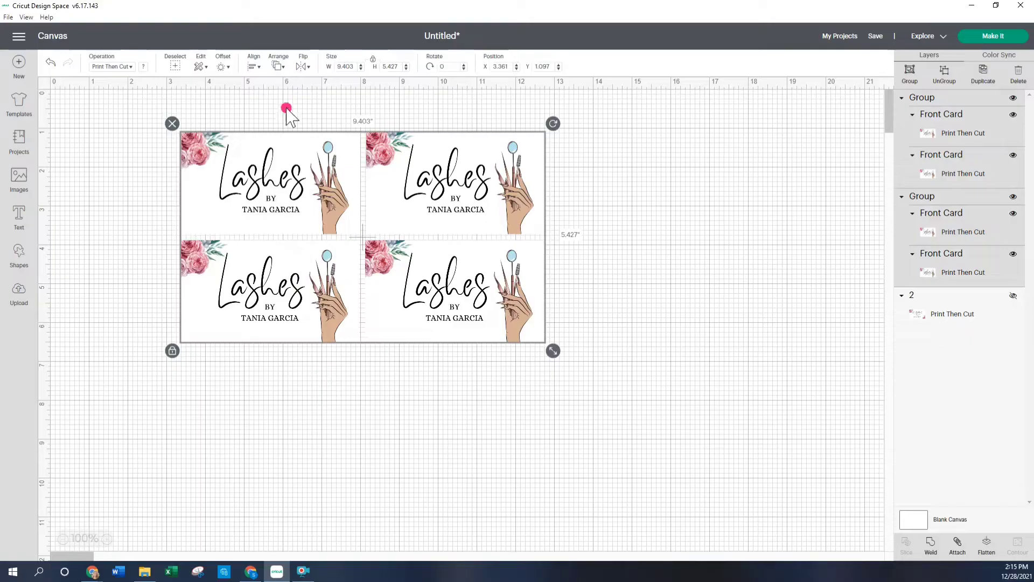
{"action": "left_click", "coordinate": [255, 66]}
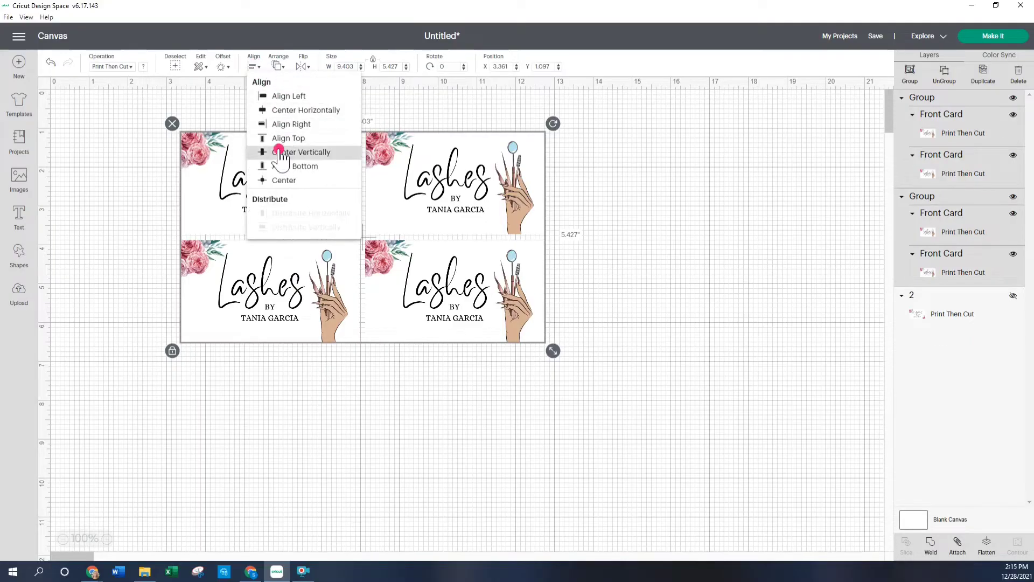
{"action": "left_click", "coordinate": [277, 111]}
{"action": "left_click", "coordinate": [279, 96]}
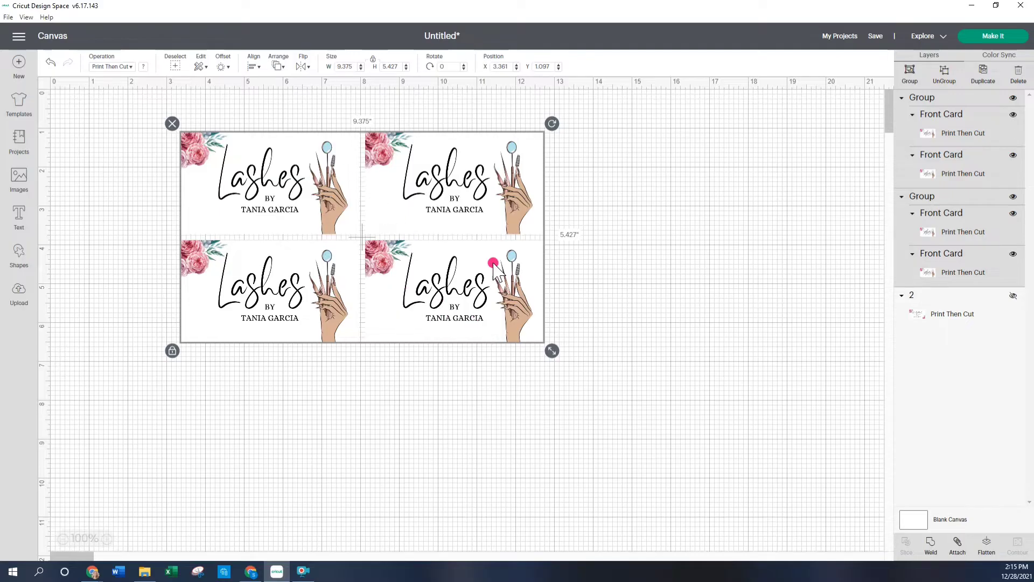
{"action": "left_click_drag", "start_coordinate": [496, 267], "coordinate": [493, 266]}
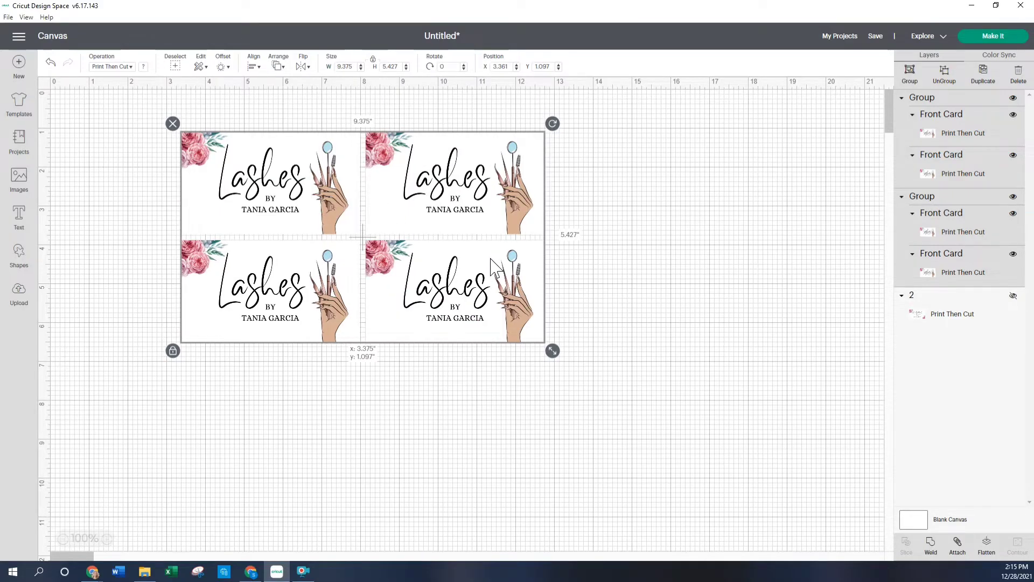
Duplicate both rows below to make four rows and left-align them all
{"action": "left_click", "coordinate": [670, 317]}
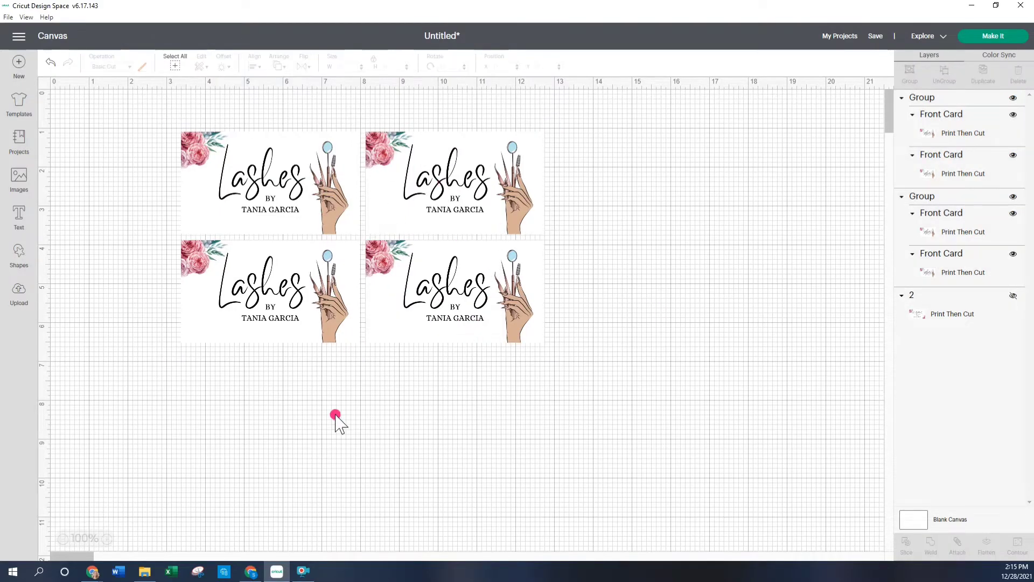
{"action": "left_click_drag", "start_coordinate": [132, 175], "coordinate": [566, 303]}
{"action": "right_click", "coordinate": [477, 232]}
{"action": "left_click", "coordinate": [520, 258]}
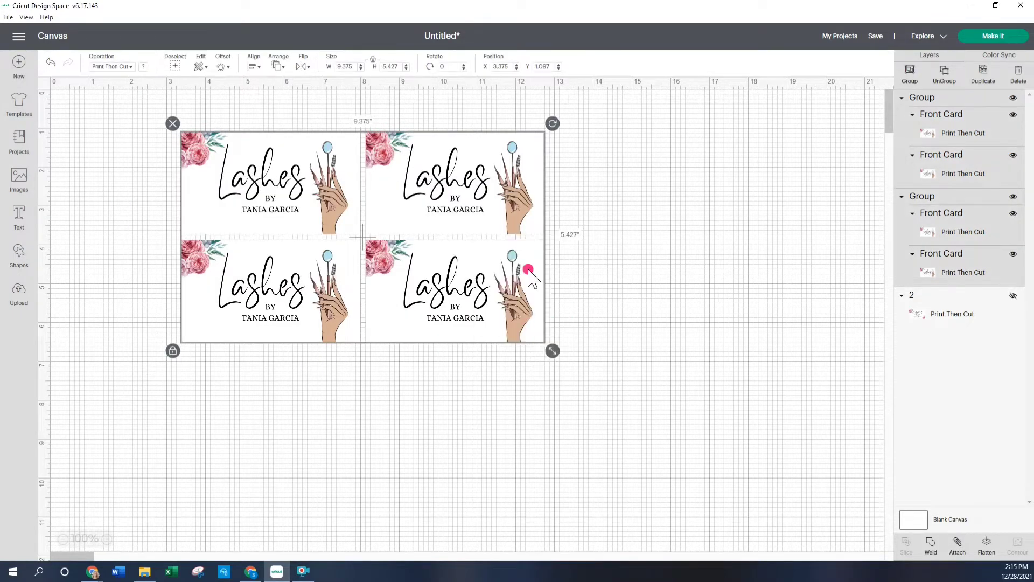
{"action": "left_click_drag", "start_coordinate": [437, 164], "coordinate": [431, 375]}
{"action": "left_click", "coordinate": [641, 374]}
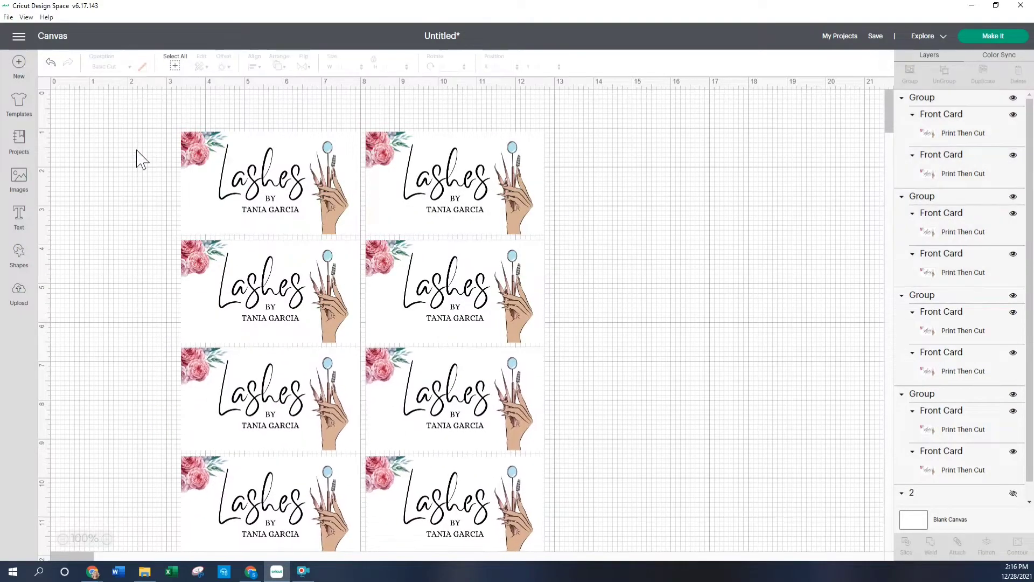
{"action": "left_click_drag", "start_coordinate": [142, 163], "coordinate": [334, 517]}
{"action": "left_click", "coordinate": [254, 65]}
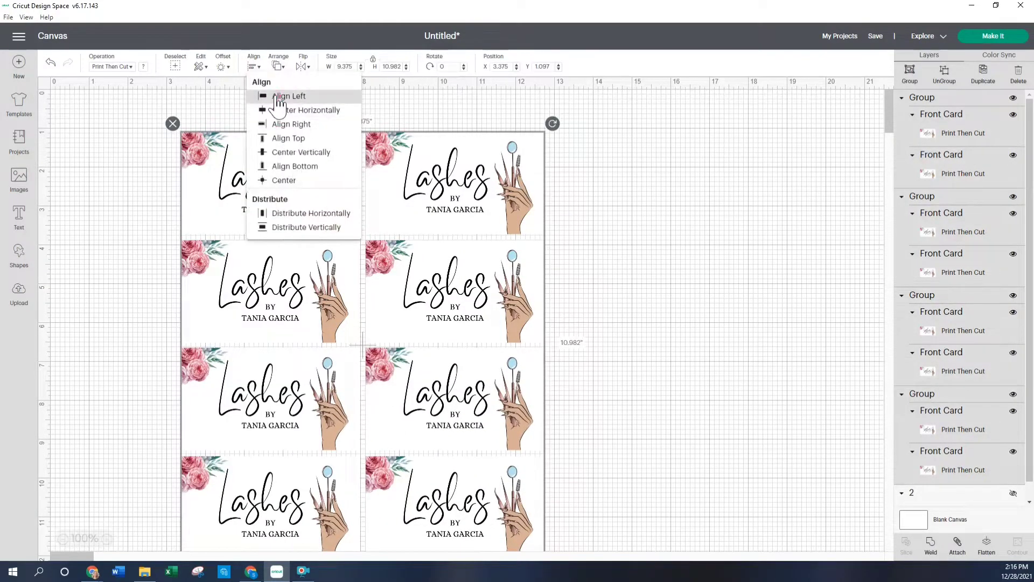
{"action": "left_click", "coordinate": [278, 98]}
Duplicate the bottom row of front cards
{"action": "scroll", "coordinate": [452, 437], "scroll_direction": "down", "scroll_amount": 3}
{"action": "left_click", "coordinate": [452, 437]}
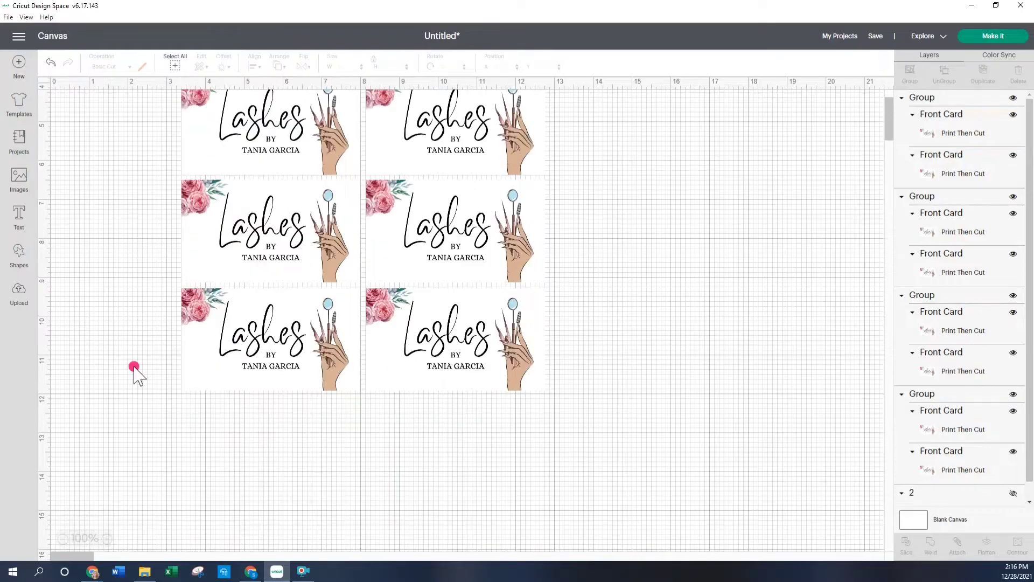
{"action": "left_click", "coordinate": [249, 345]}
{"action": "right_click", "coordinate": [249, 345]}
{"action": "left_click", "coordinate": [294, 291]}
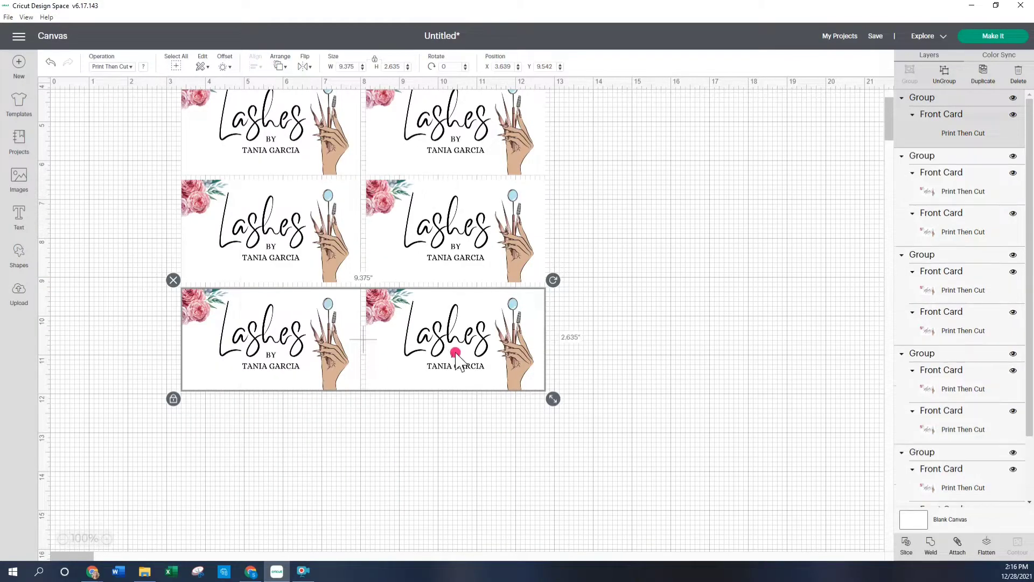
Center all eight front cards horizontally
{"action": "scroll", "coordinate": [370, 346], "scroll_direction": "up", "scroll_amount": 3}
{"action": "left_click_drag", "start_coordinate": [593, 547], "coordinate": [167, 153]}
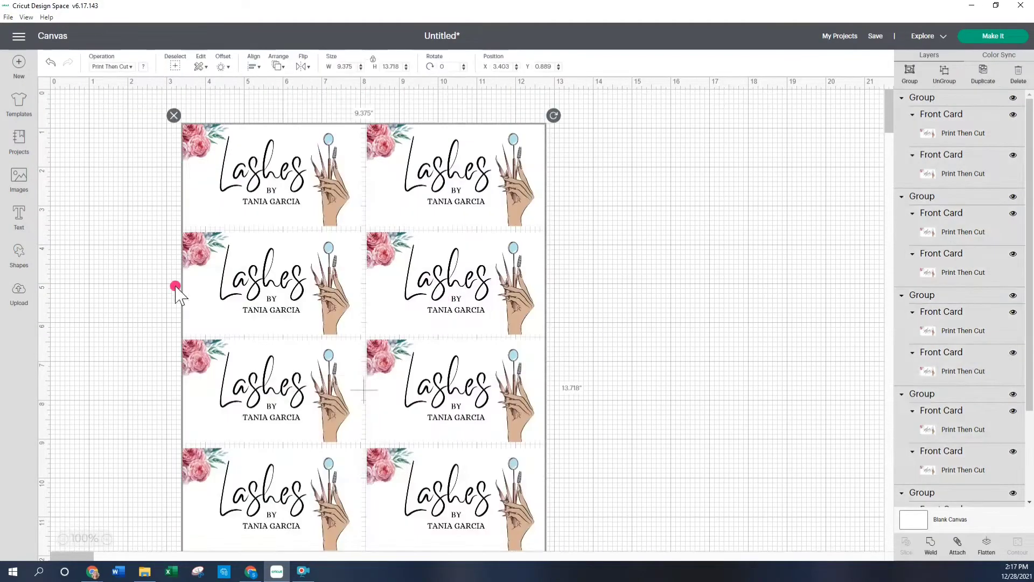
{"action": "left_click", "coordinate": [254, 66]}
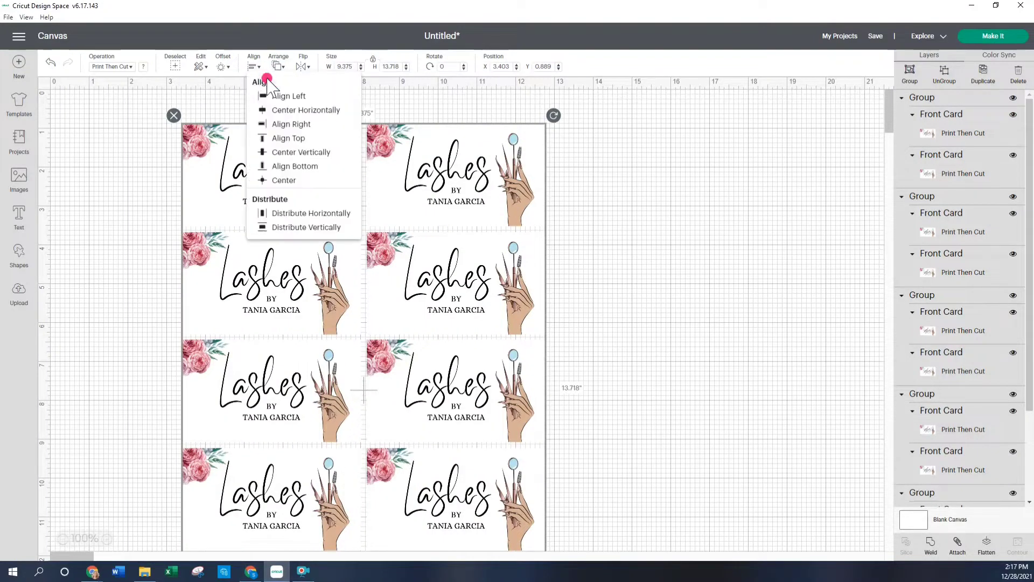
{"action": "left_click", "coordinate": [278, 108]}
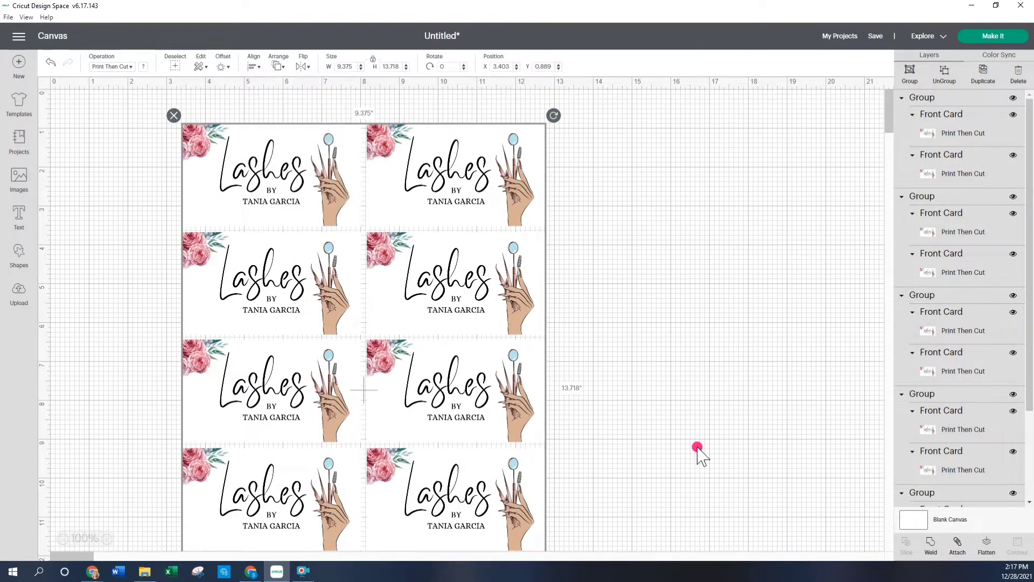
Attach the front cards into one sheet and move it near the top-left
{"action": "scroll", "coordinate": [509, 399], "scroll_direction": "down", "scroll_amount": 3}
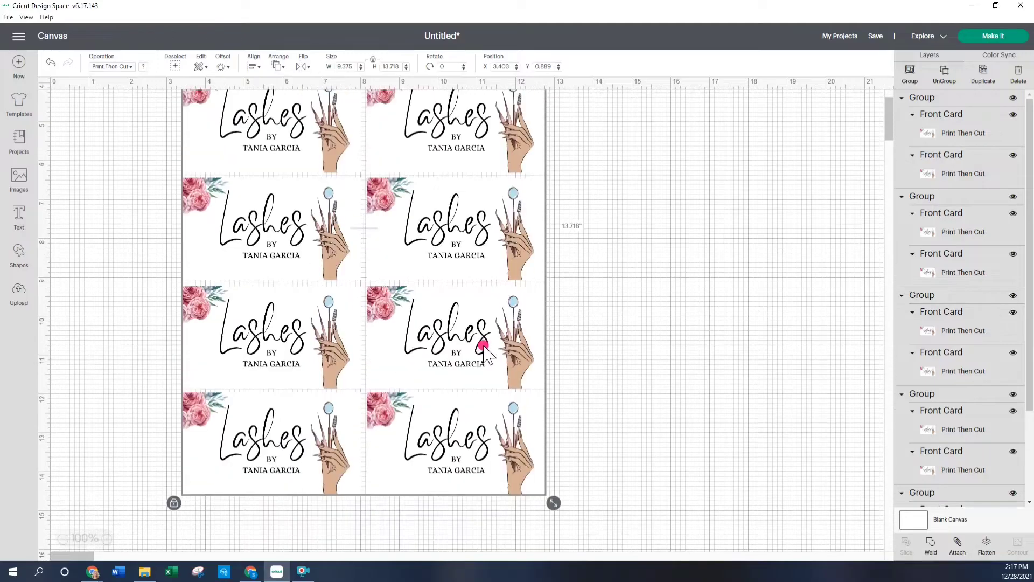
{"action": "left_click", "coordinate": [957, 543]}
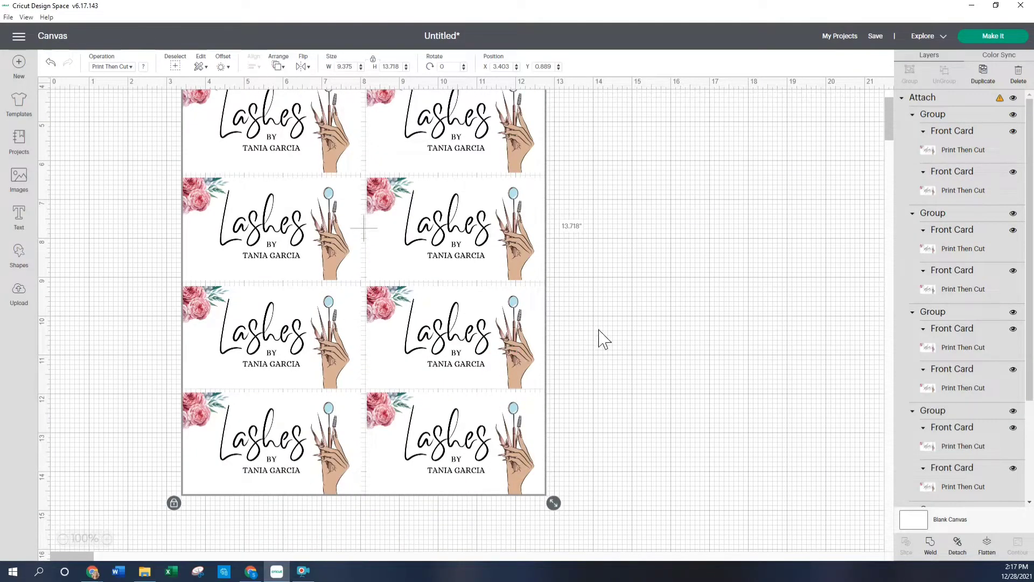
{"action": "left_click_drag", "start_coordinate": [425, 357], "coordinate": [361, 374]}
{"action": "mouse_move", "coordinate": [382, 282]}
{"action": "left_mouse_down"}
{"action": "mouse_move", "coordinate": [359, 281]}
{"action": "mouse_move", "coordinate": [405, 279]}
{"action": "mouse_move", "coordinate": [447, 299]}
{"action": "mouse_move", "coordinate": [404, 281]}
{"action": "mouse_move", "coordinate": [414, 350]}
{"action": "left_mouse_up"}
{"action": "left_click", "coordinate": [439, 352]}
{"action": "scroll", "coordinate": [978, 151], "scroll_direction": "up", "scroll_amount": 3}
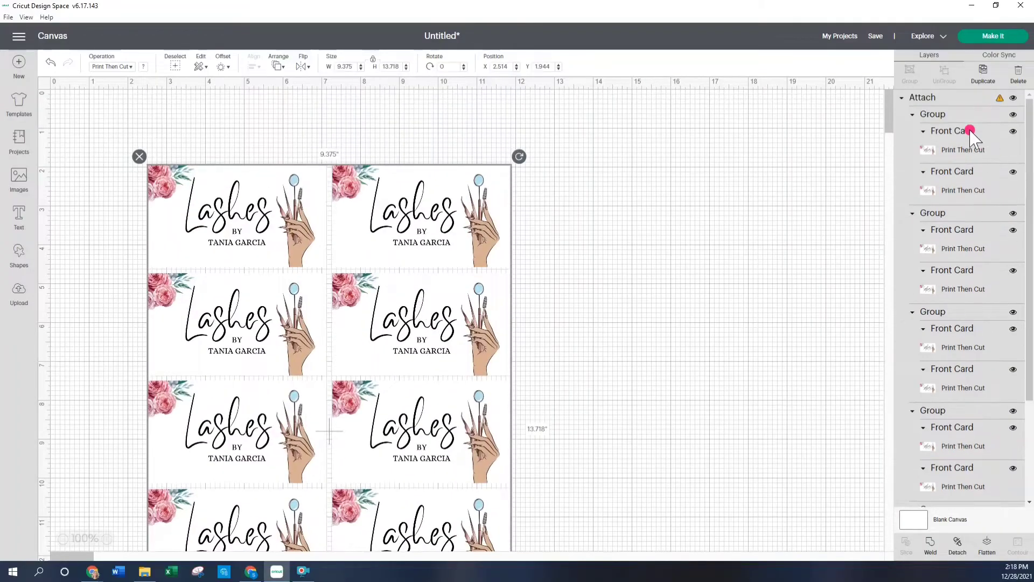
Hide the attached front sheet, unhide back card layer 2, and move it into the working area
{"action": "left_click", "coordinate": [1013, 101]}
{"action": "left_click", "coordinate": [1013, 98]}
{"action": "scroll", "coordinate": [994, 151], "scroll_direction": "down", "scroll_amount": 2}
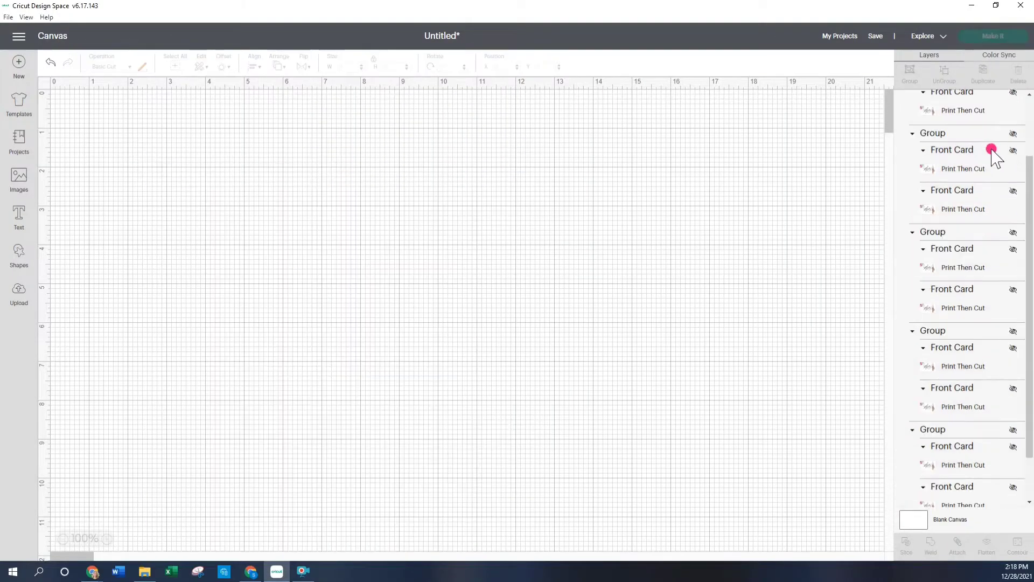
{"action": "left_click", "coordinate": [1014, 472]}
{"action": "left_click", "coordinate": [979, 492]}
{"action": "left_click_drag", "start_coordinate": [284, 255], "coordinate": [456, 198]}
Duplicate the back card, group the pair, and copy it below into a 2×2 grid
{"action": "right_click", "coordinate": [298, 192]}
{"action": "left_click", "coordinate": [340, 269]}
{"action": "left_click", "coordinate": [345, 185], "text": "shift"}
{"action": "key", "text": "ctrl+g"}
{"action": "key", "text": "ctrl+d"}
{"action": "left_click_drag", "start_coordinate": [355, 205], "coordinate": [356, 496]}
Duplicate the back-card grid further downward and select all the back cards
{"action": "key", "text": "ctrl+a"}
{"action": "key", "text": "ctrl+d"}
{"action": "scroll", "coordinate": [356, 323], "scroll_direction": "down", "scroll_amount": 3}
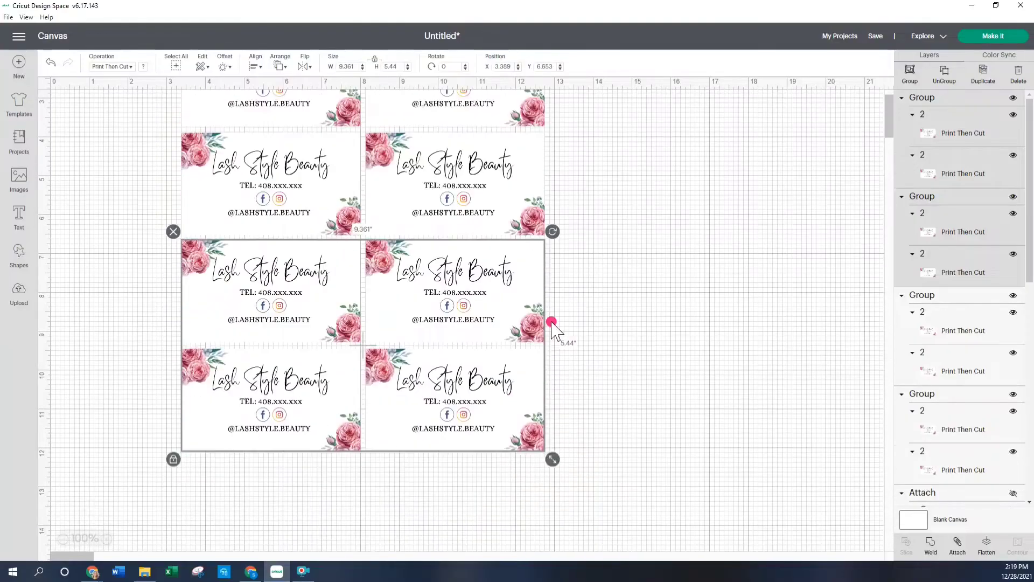
{"action": "key", "text": "ctrl+d"}
{"action": "left_click_drag", "start_coordinate": [356, 377], "coordinate": [356, 539]}
{"action": "key", "text": "ctrl+a"}
{"action": "left_click", "coordinate": [254, 67]}
Attach the back cards into one sheet, shrink it, and shift it slightly left
{"action": "right_click", "coordinate": [464, 276]}
{"action": "left_click", "coordinate": [468, 283]}
{"action": "scroll", "coordinate": [467, 283], "scroll_direction": "down", "scroll_amount": 3}
{"action": "left_click_drag", "start_coordinate": [555, 408], "coordinate": [417, 204]}
{"action": "scroll", "coordinate": [372, 253], "scroll_direction": "up", "scroll_amount": 5}
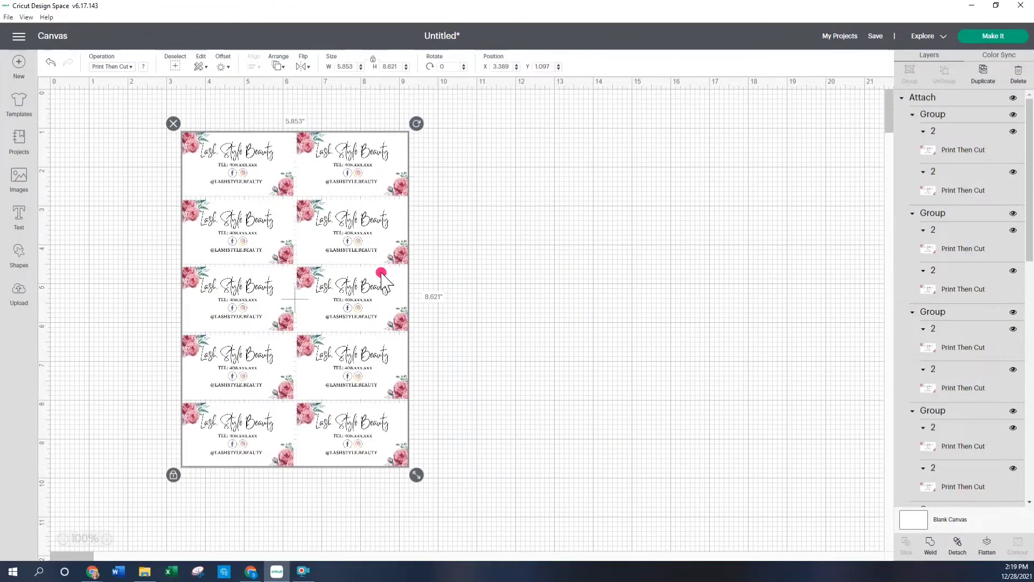
{"action": "left_click_drag", "start_coordinate": [388, 302], "coordinate": [363, 304]}
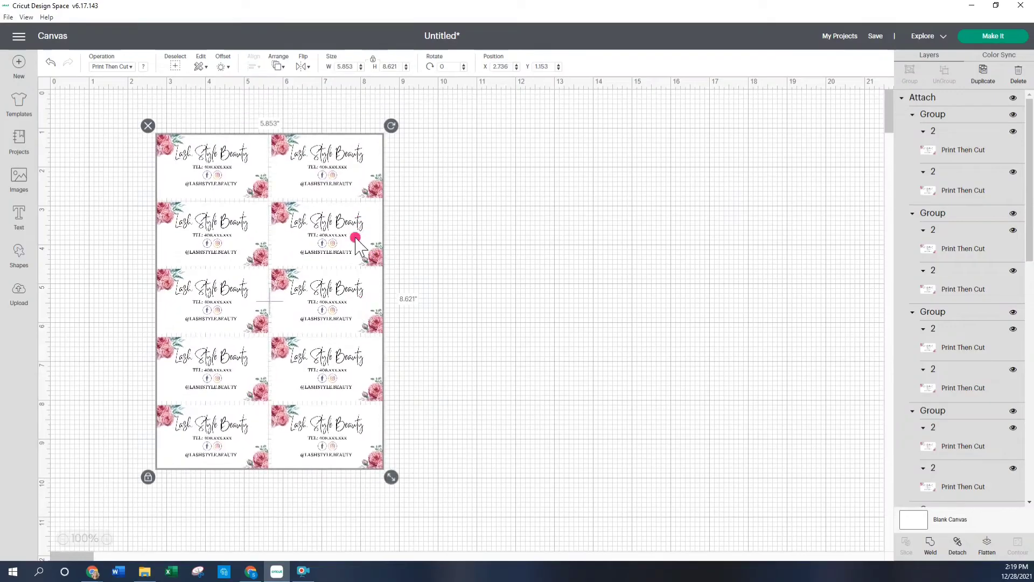
{"action": "scroll", "coordinate": [1008, 135], "scroll_direction": "down", "scroll_amount": 5}
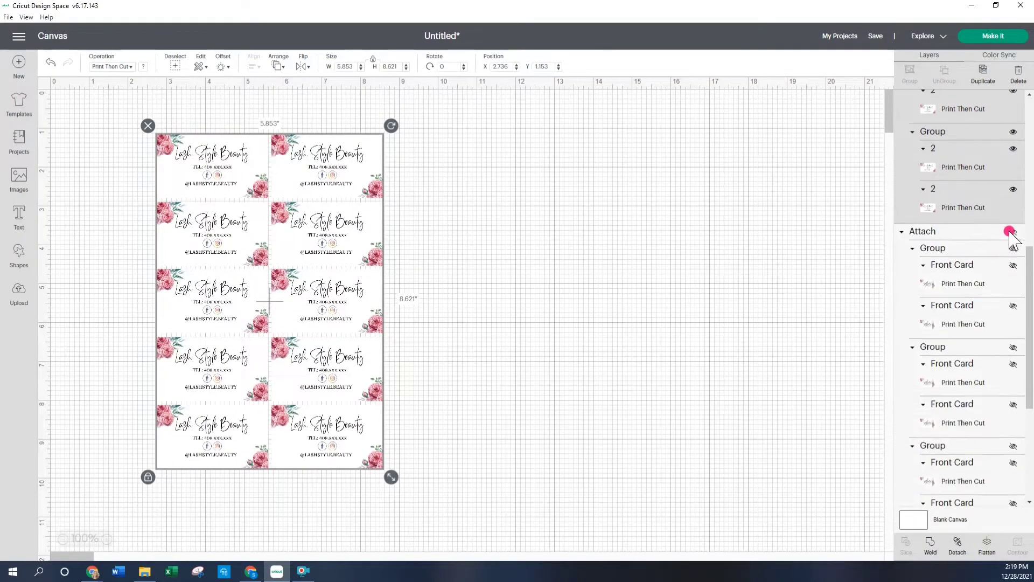
Unhide the Lashes sheet, shrink both sheets, and place them side by side
{"action": "left_click", "coordinate": [1011, 231]}
{"action": "left_click_drag", "start_coordinate": [437, 243], "coordinate": [632, 167]}
{"action": "scroll", "coordinate": [631, 337], "scroll_direction": "down", "scroll_amount": 1}
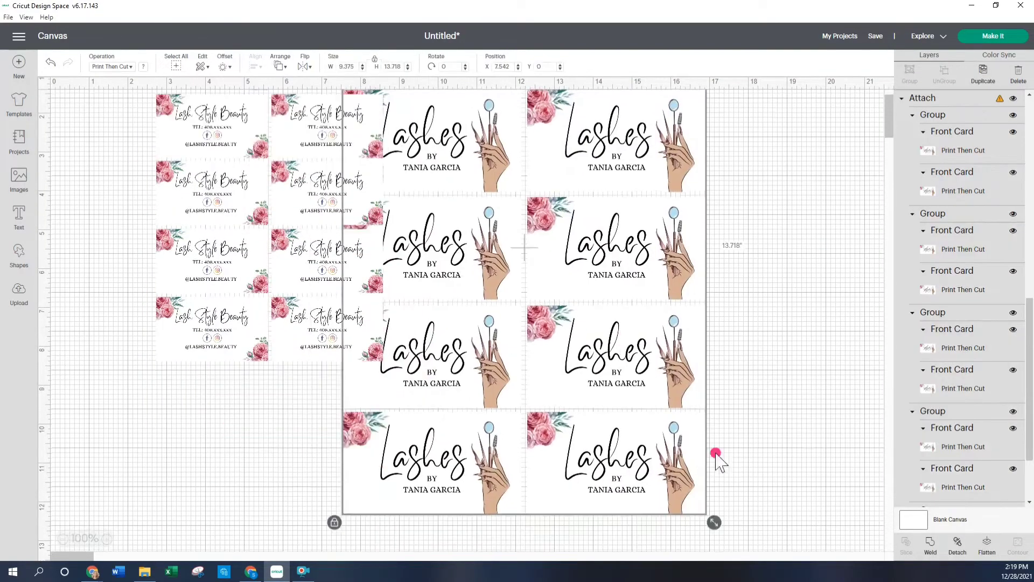
{"action": "left_click_drag", "start_coordinate": [714, 523], "coordinate": [792, 259]}
{"action": "left_click", "coordinate": [347, 314]}
{"action": "left_click_drag", "start_coordinate": [346, 312], "coordinate": [533, 307]}
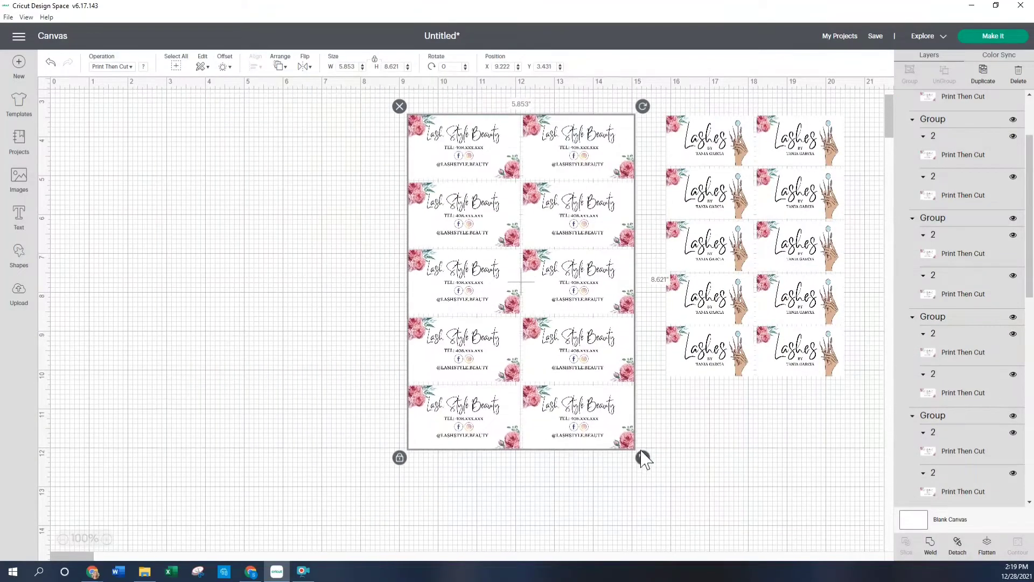
{"action": "left_click_drag", "start_coordinate": [642, 458], "coordinate": [596, 383]}
{"action": "left_click_drag", "start_coordinate": [456, 285], "coordinate": [526, 285]}
Insert a 2 × 2 in square from Shapes
{"action": "left_click", "coordinate": [19, 253]}
{"action": "left_click", "coordinate": [83, 213]}
{"action": "left_click", "coordinate": [107, 143]}
Resize the square to 6.75 × 9.25 in with proportions unlocked and move it left
{"action": "left_click_drag", "start_coordinate": [106, 142], "coordinate": [313, 234]}
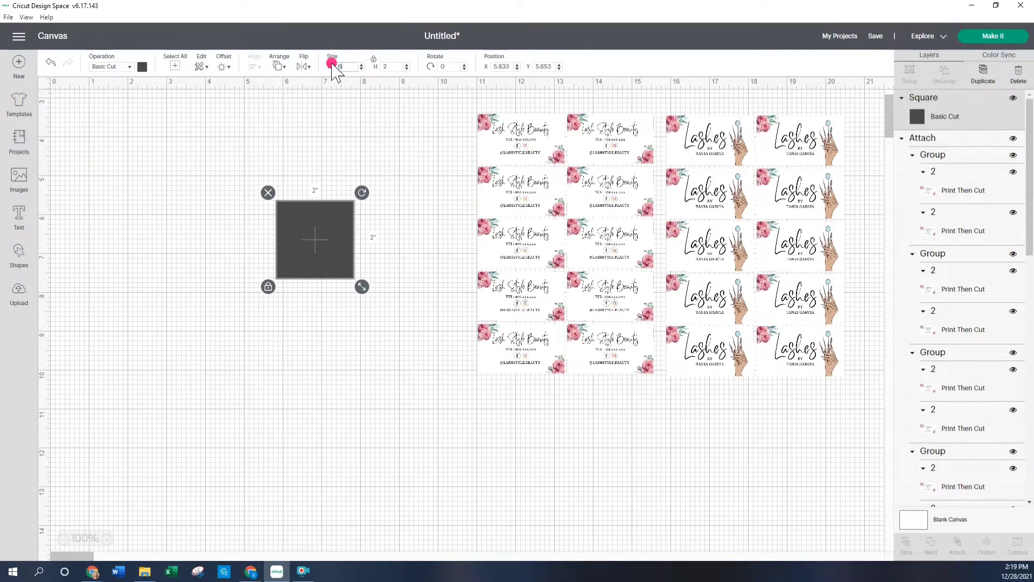
{"action": "left_click", "coordinate": [372, 59]}
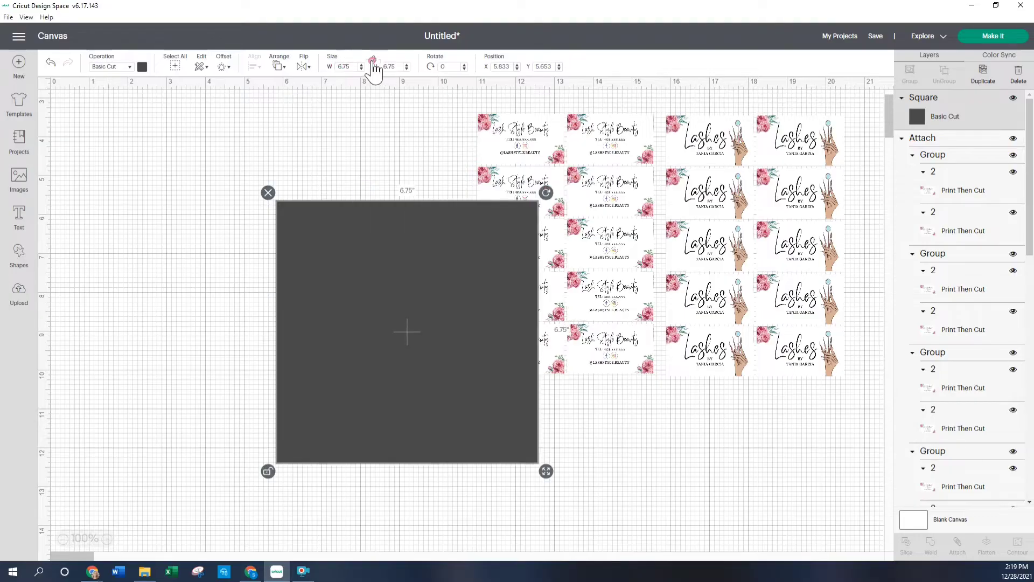
{"action": "left_click_drag", "start_coordinate": [385, 66], "coordinate": [418, 68]}
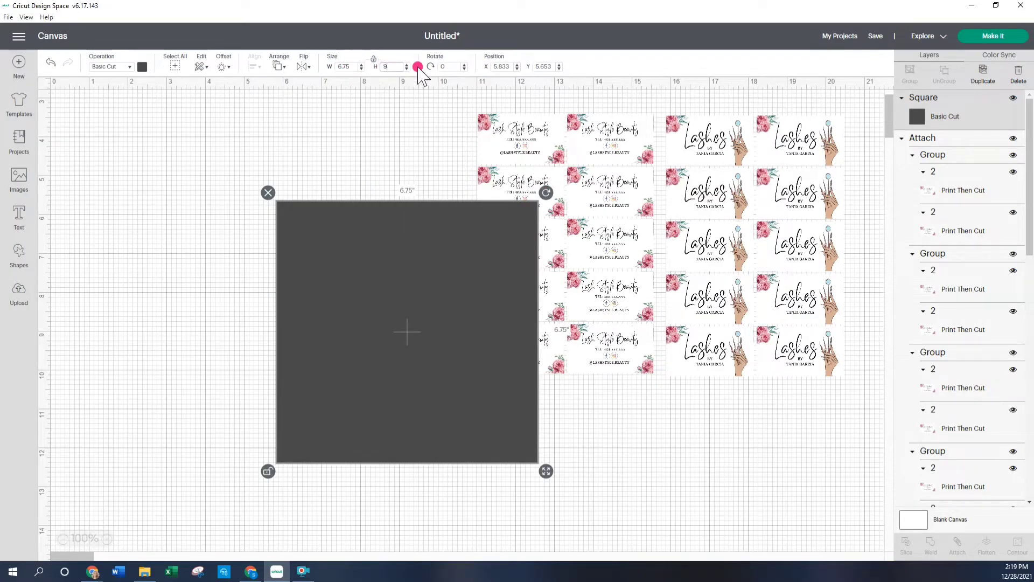
{"action": "type", "text": "9.25"}
{"action": "key", "text": "Return"}
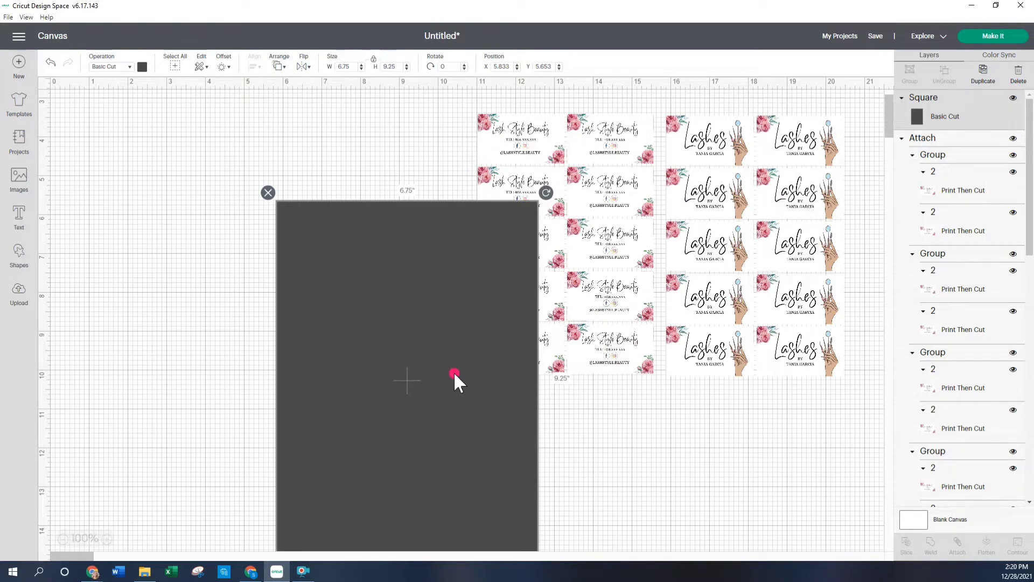
{"action": "left_click_drag", "start_coordinate": [457, 386], "coordinate": [327, 277]}
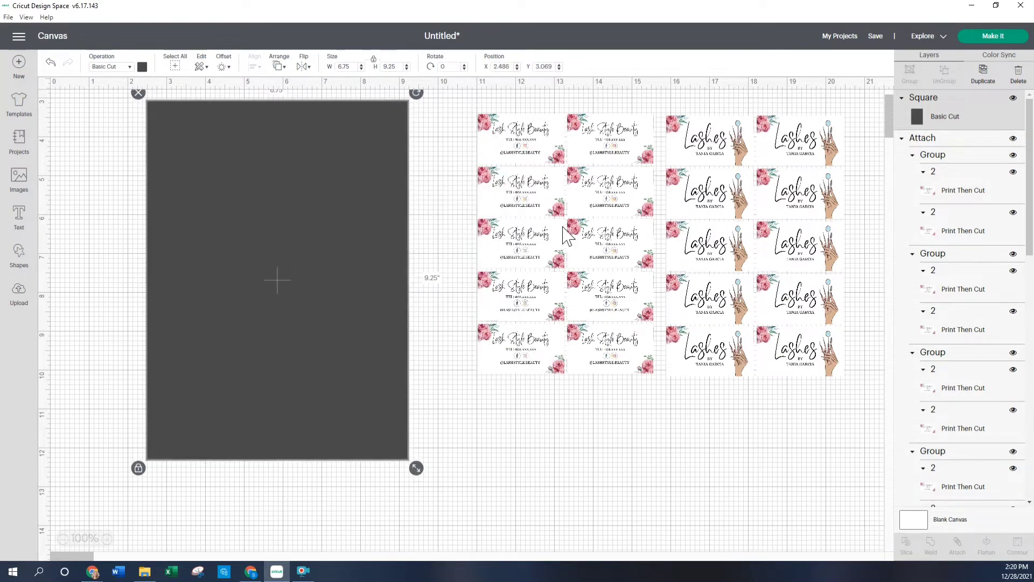
Bring the Lash Style Beauty sheet to front, place it on the square and enlarge it to 6.2 × 9.132 in
{"action": "left_click_drag", "start_coordinate": [562, 227], "coordinate": [569, 248]}
{"action": "right_click", "coordinate": [598, 259]}
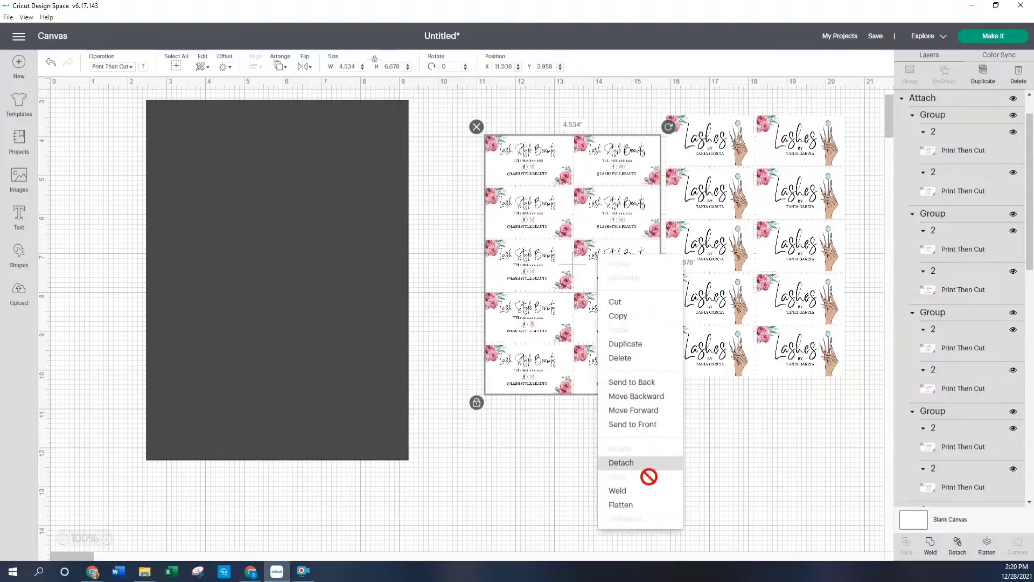
{"action": "left_click", "coordinate": [633, 424]}
{"action": "left_click_drag", "start_coordinate": [591, 294], "coordinate": [274, 258]}
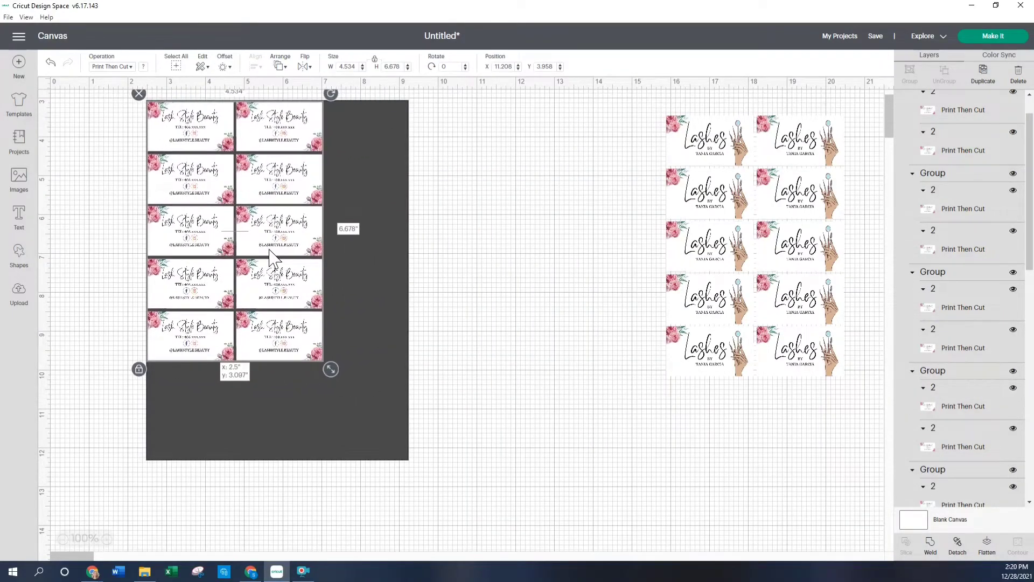
{"action": "left_click_drag", "start_coordinate": [330, 369], "coordinate": [399, 465]}
{"action": "left_click_drag", "start_coordinate": [340, 377], "coordinate": [348, 385]}
{"action": "left_click", "coordinate": [360, 504]}
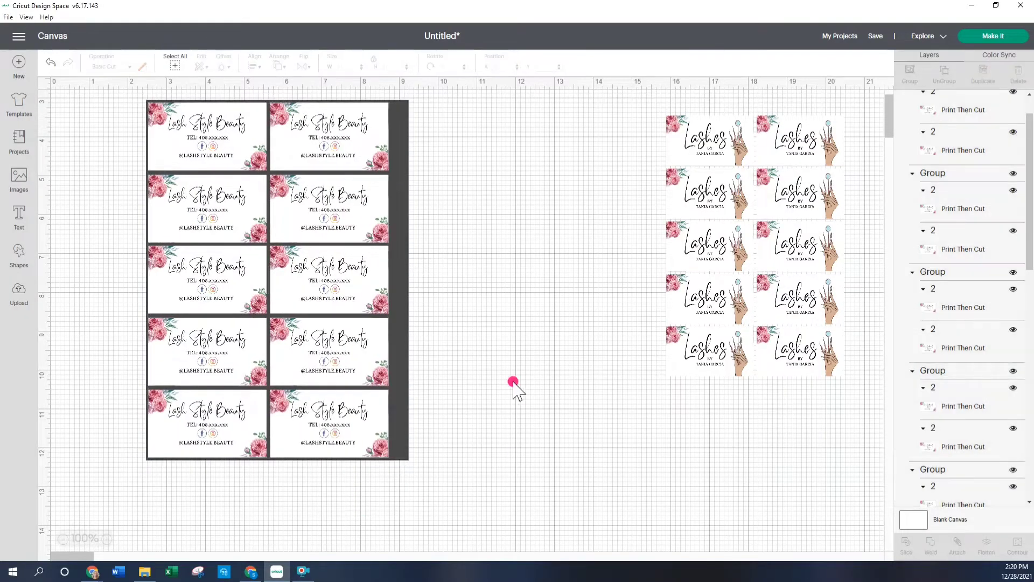
Move the Lashes sheet left and set its width to 6.2 in, giving 6.2 × 9.072 in
{"action": "left_click", "coordinate": [275, 318]}
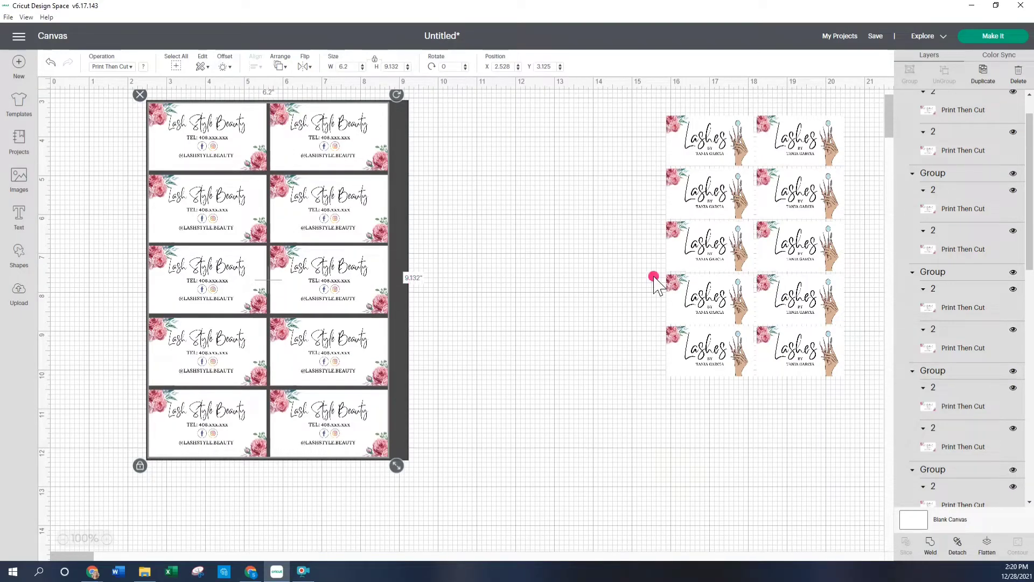
{"action": "left_click_drag", "start_coordinate": [811, 257], "coordinate": [684, 294]}
{"action": "left_click", "coordinate": [362, 225]}
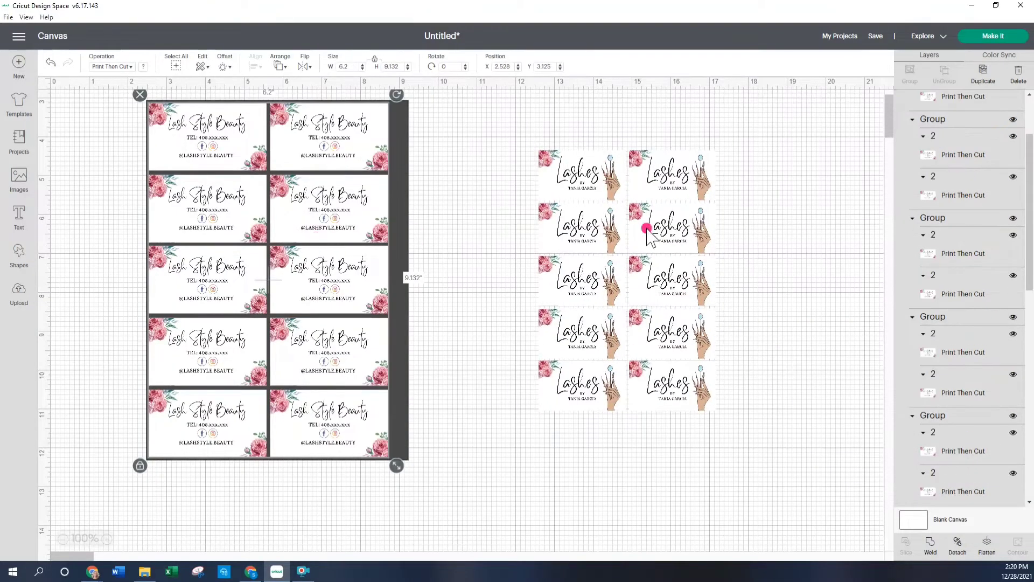
{"action": "left_click", "coordinate": [654, 231]}
{"action": "left_click", "coordinate": [341, 66]}
{"action": "type", "text": "6.2"}
{"action": "key", "text": "Return"}
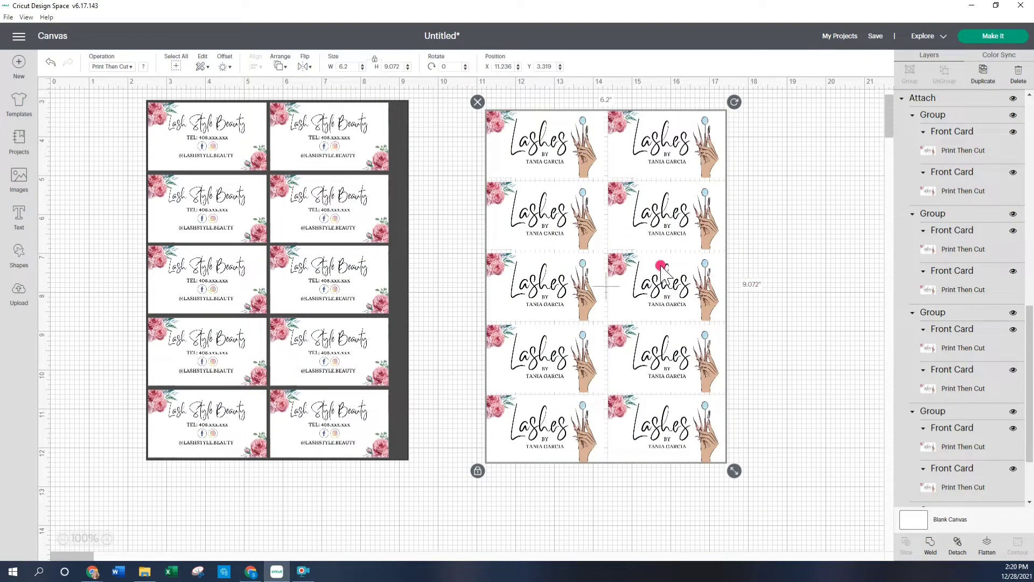
{"action": "left_click", "coordinate": [304, 328]}
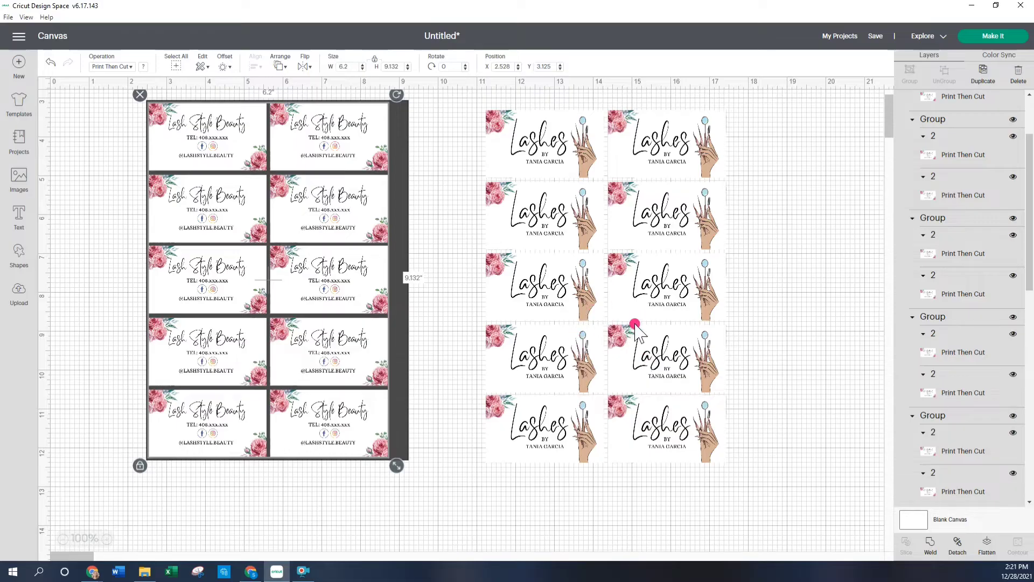
Place the Lashes sheet alongside, center-align the second row and move it up against the top row
{"action": "left_click_drag", "start_coordinate": [602, 245], "coordinate": [532, 241]}
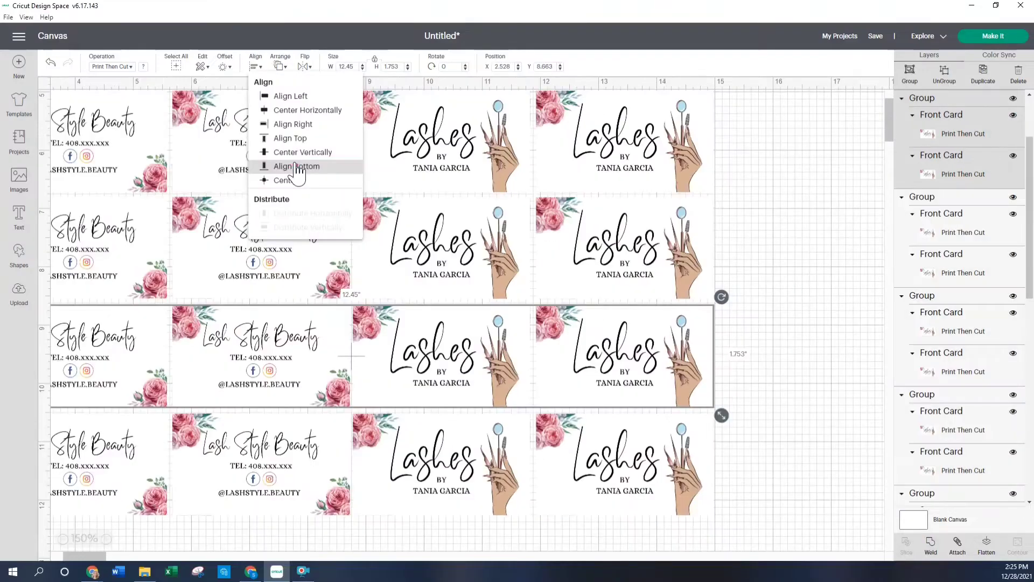
{"action": "left_click", "coordinate": [295, 163]}
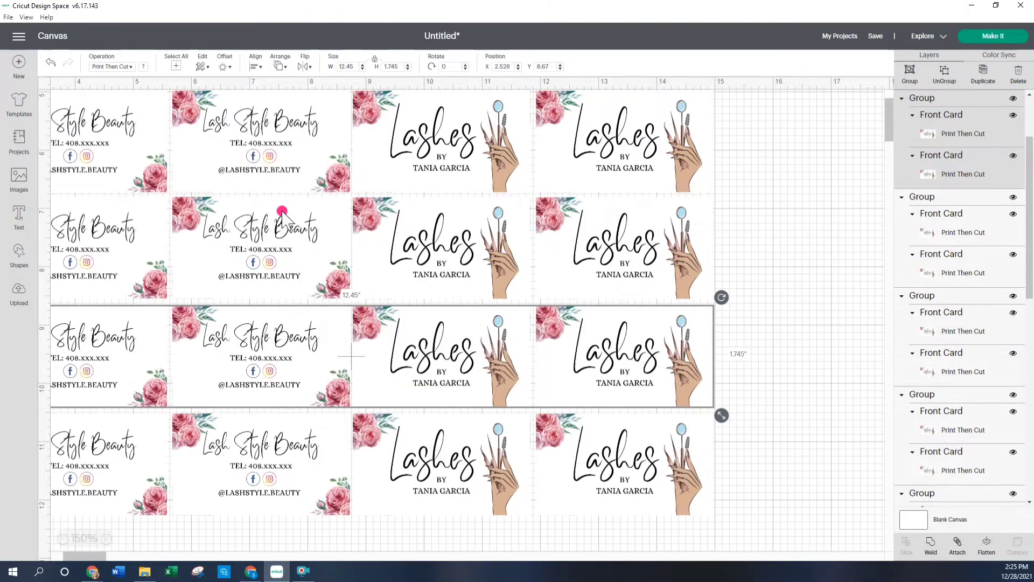
{"action": "left_click_drag", "start_coordinate": [809, 224], "coordinate": [198, 240]}
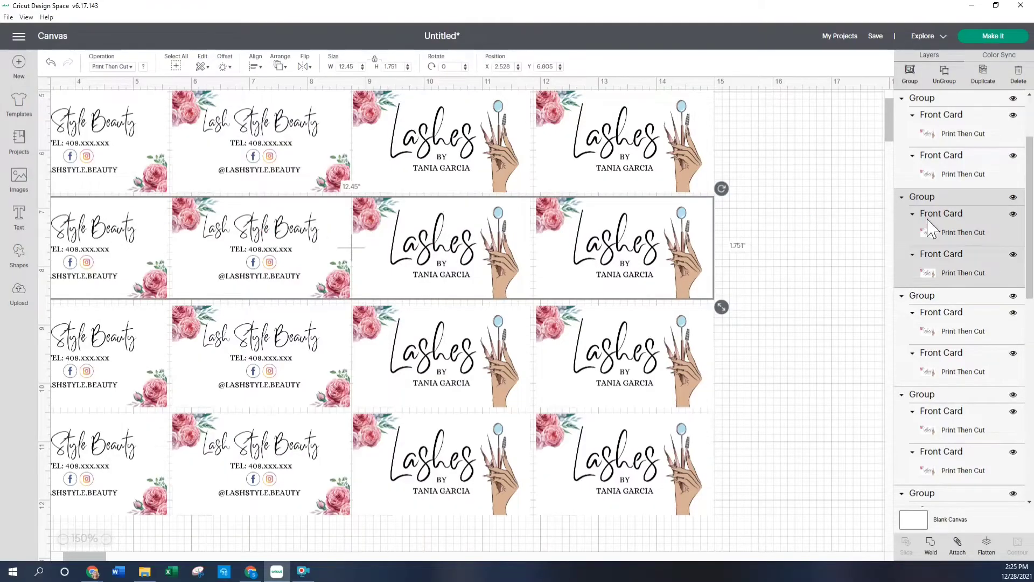
{"action": "left_click", "coordinate": [801, 261]}
{"action": "left_click", "coordinate": [250, 245]}
{"action": "left_click", "coordinate": [473, 253]}
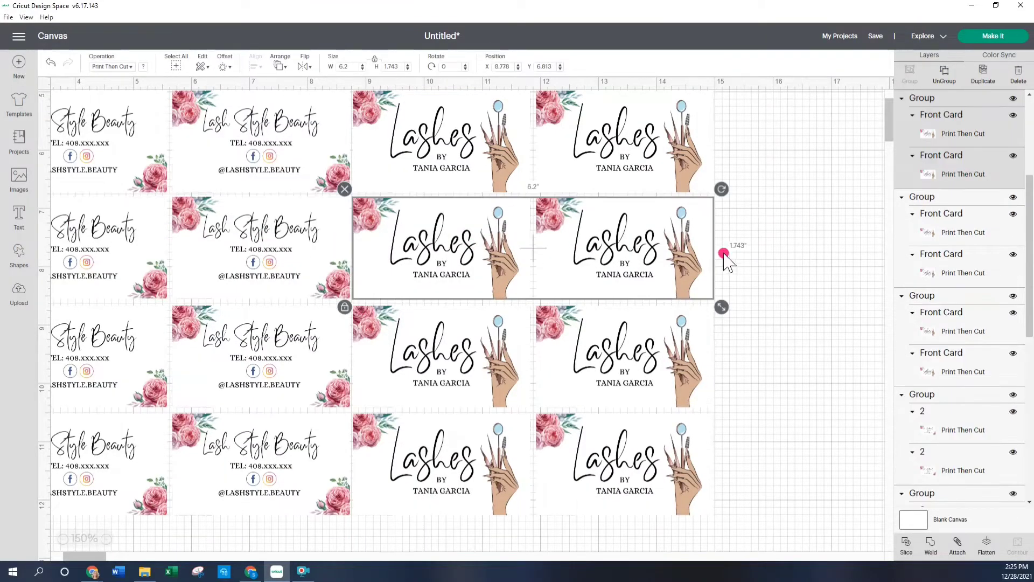
{"action": "left_click_drag", "start_coordinate": [738, 259], "coordinate": [62, 255]}
{"action": "left_click", "coordinate": [255, 66]}
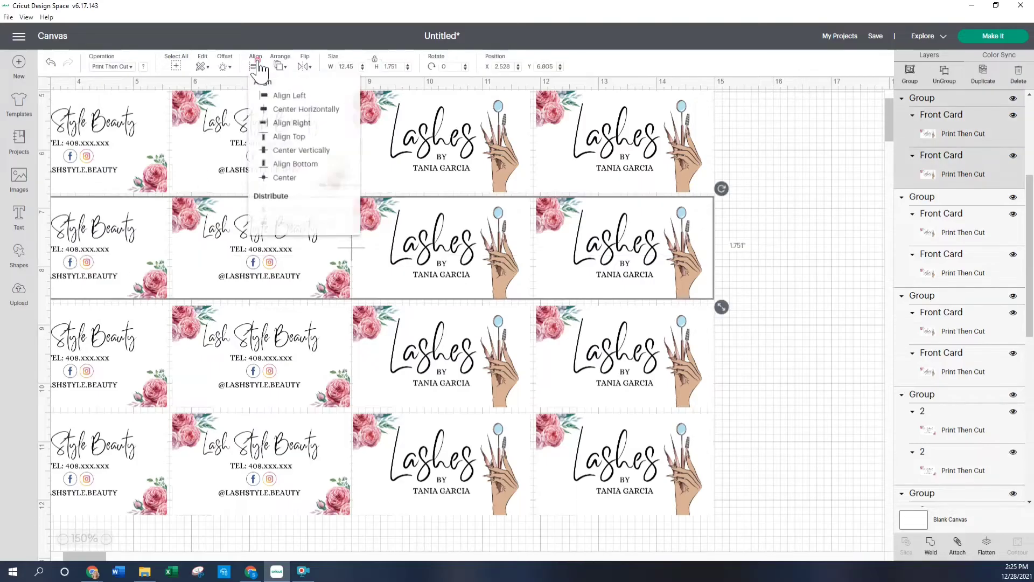
{"action": "left_click", "coordinate": [291, 150]}
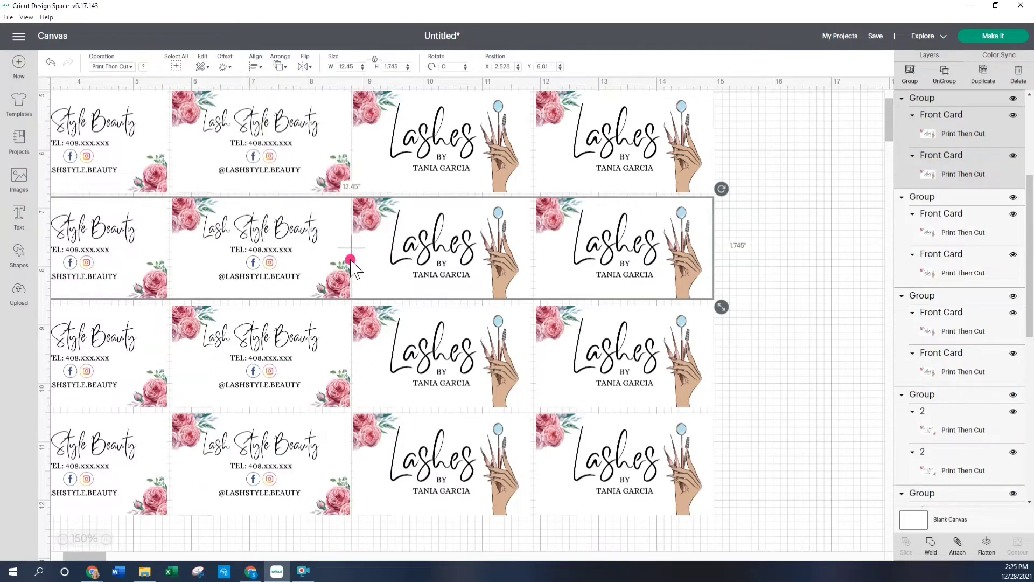
{"action": "left_click_drag", "start_coordinate": [295, 250], "coordinate": [296, 143]}
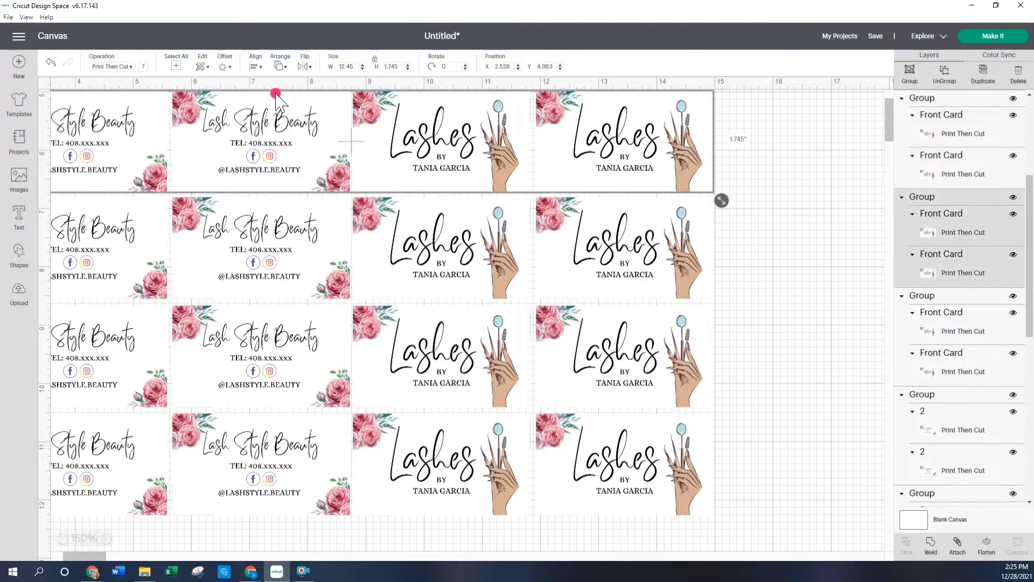
Bottom-align the cards of the second row and then the top row
{"action": "left_click", "coordinate": [255, 65]}
{"action": "left_click", "coordinate": [287, 169]}
{"action": "scroll", "coordinate": [380, 302], "scroll_direction": "up", "scroll_amount": 5}
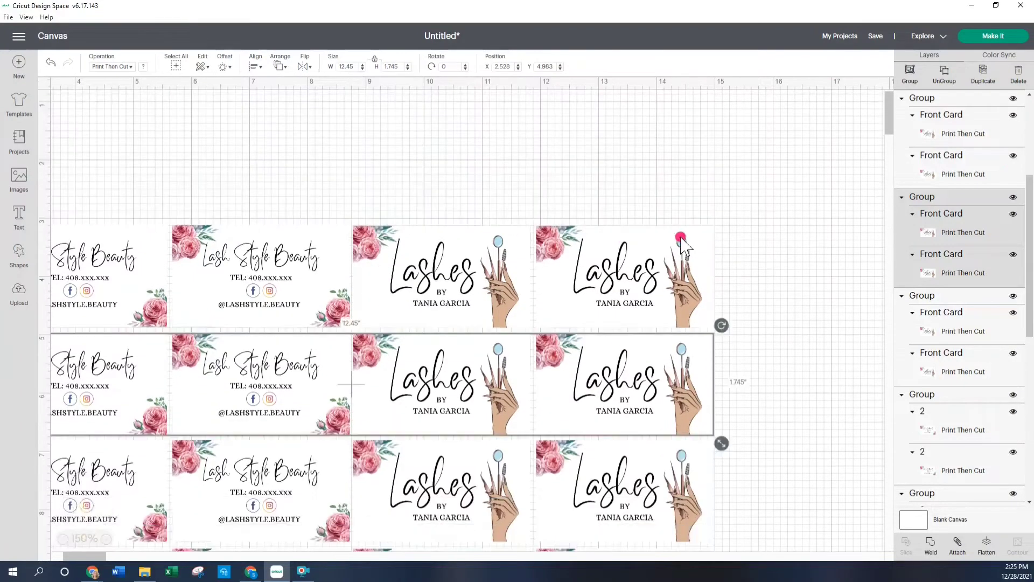
{"action": "left_click", "coordinate": [740, 277]}
{"action": "left_click_drag", "start_coordinate": [740, 277], "coordinate": [307, 277]}
{"action": "left_click", "coordinate": [255, 66]}
{"action": "left_click", "coordinate": [295, 167]}
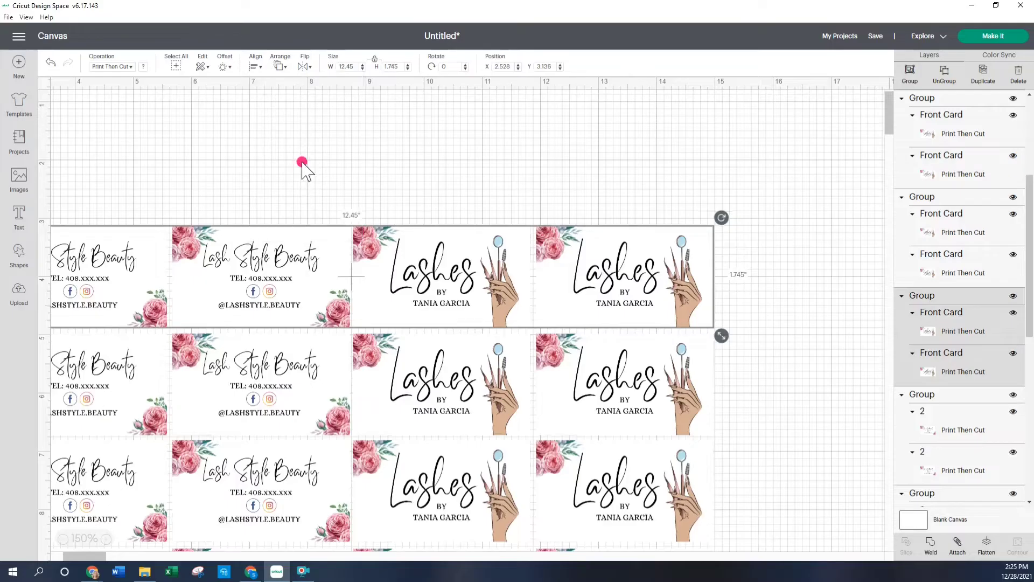
{"action": "left_click", "coordinate": [392, 166]}
Zoom out to view the whole layout and select the ten Lash Style Beauty cards
{"action": "scroll", "coordinate": [302, 280], "scroll_direction": "down", "scroll_amount": 3}
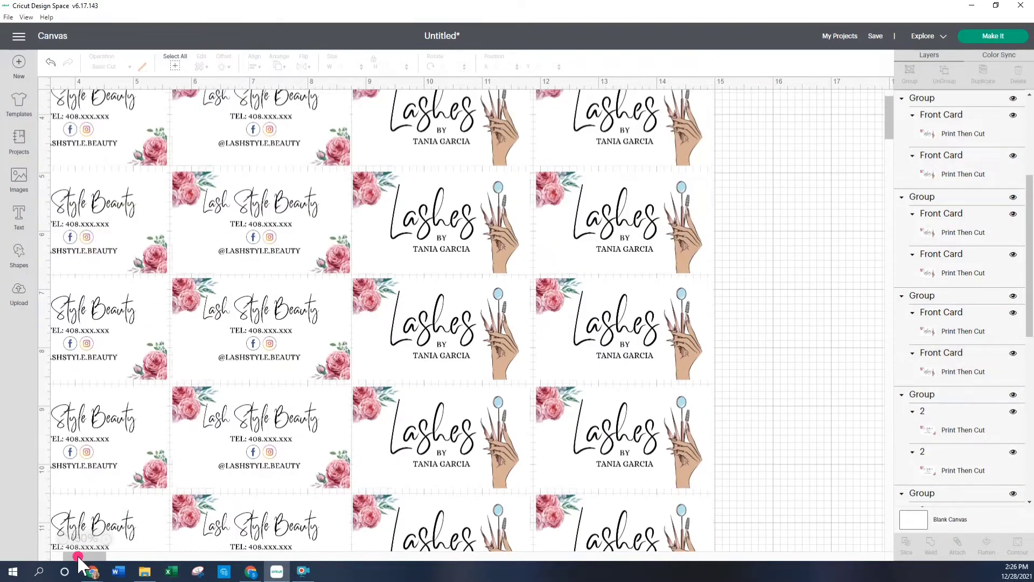
{"action": "left_click", "coordinate": [63, 539]}
{"action": "left_click", "coordinate": [63, 539]}
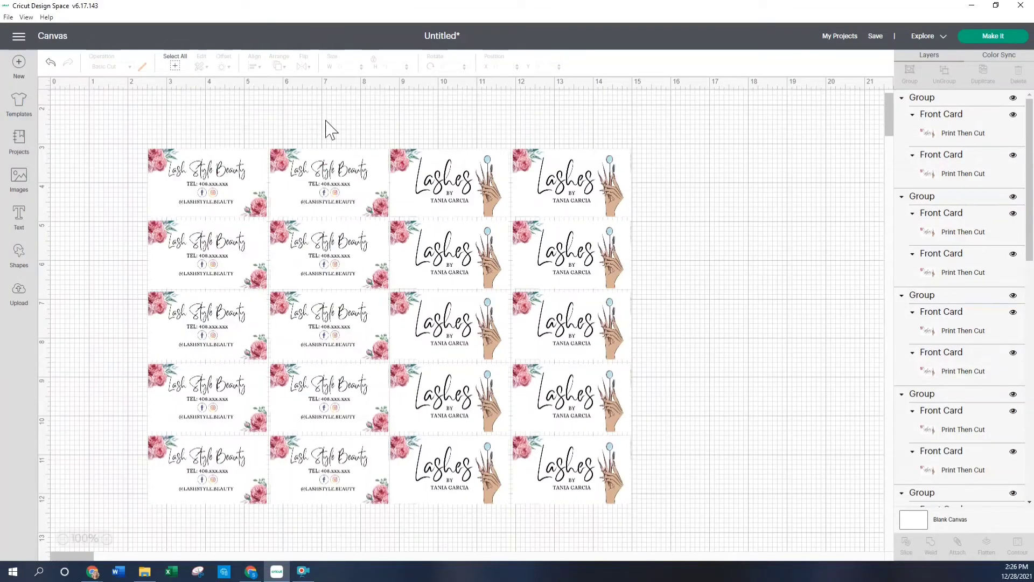
{"action": "left_click_drag", "start_coordinate": [166, 129], "coordinate": [324, 519]}
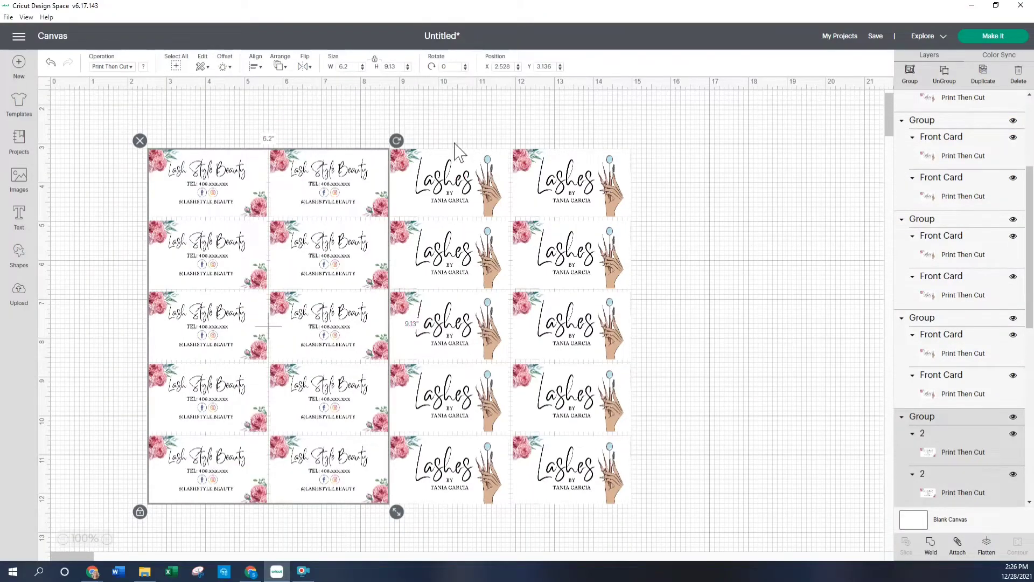
Attach the ten Lash Style Beauty front cards into one group
{"action": "left_click_drag", "start_coordinate": [434, 111], "coordinate": [620, 511]}
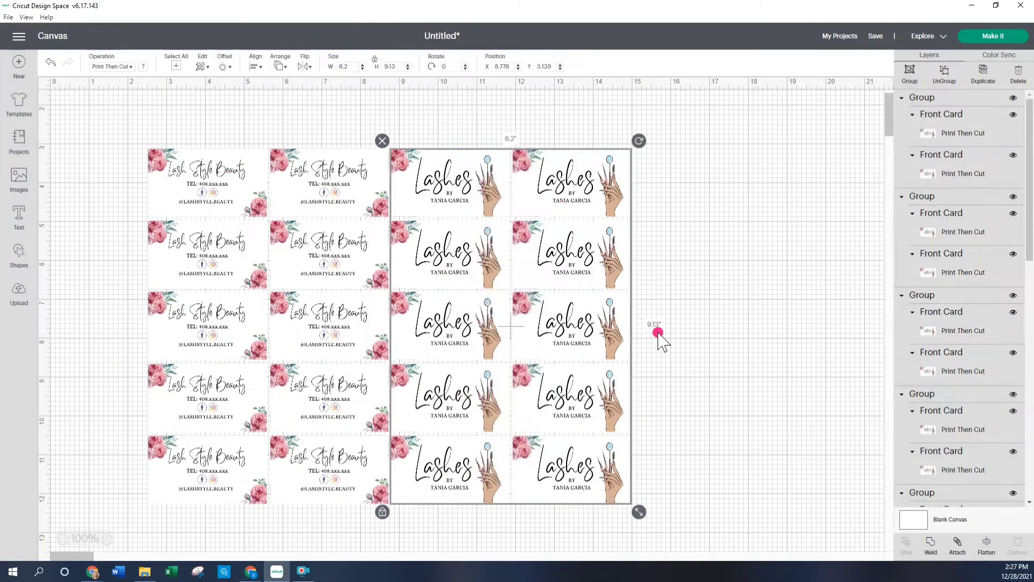
{"action": "left_click", "coordinate": [693, 366]}
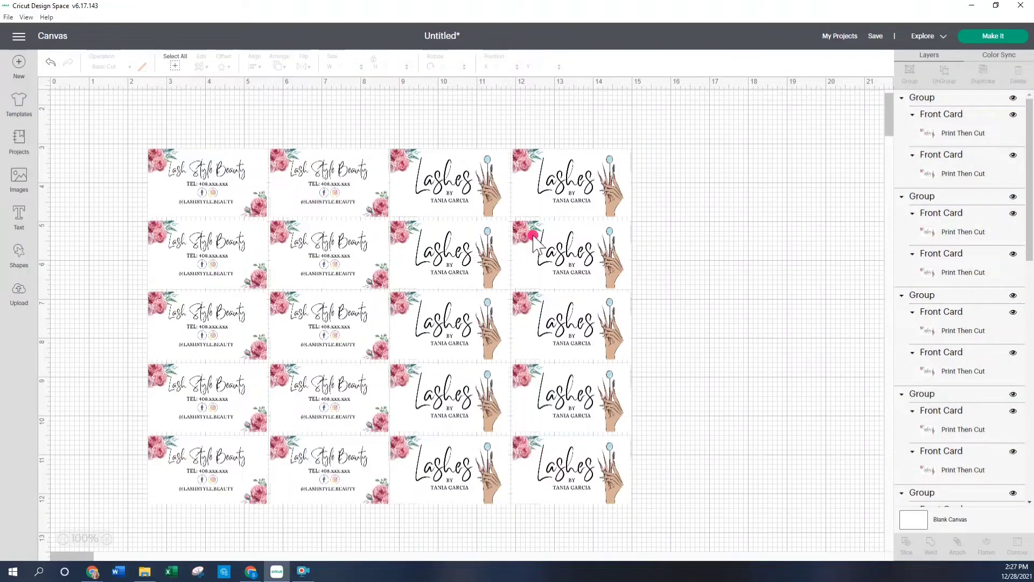
{"action": "left_click_drag", "start_coordinate": [155, 104], "coordinate": [355, 528]}
{"action": "right_click", "coordinate": [261, 247]}
{"action": "left_click", "coordinate": [304, 431]}
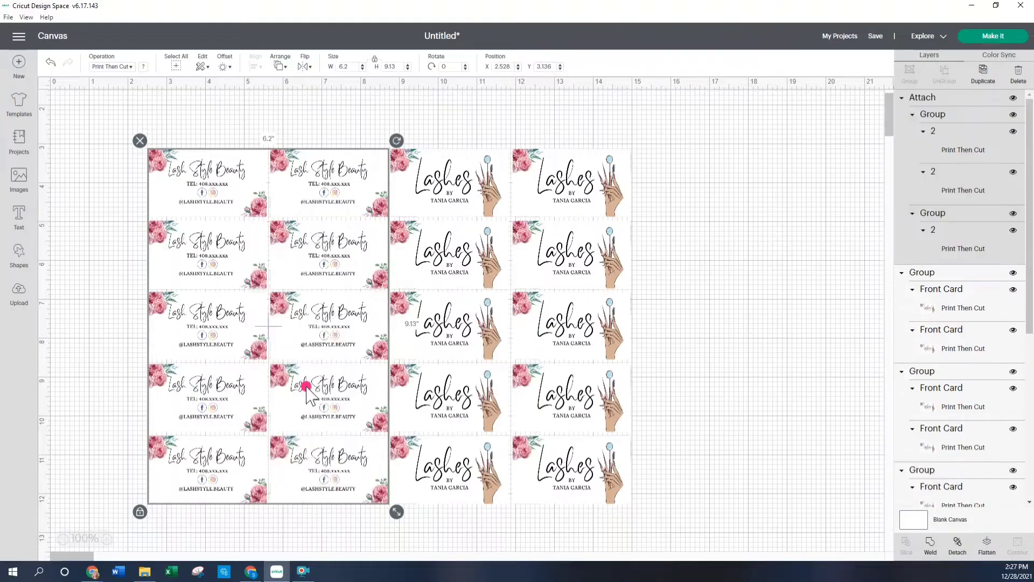
Attach the ten Lashes back cards into one group
{"action": "left_click_drag", "start_coordinate": [322, 334], "coordinate": [224, 290]}
{"action": "left_click_drag", "start_coordinate": [430, 112], "coordinate": [591, 513]}
{"action": "right_click", "coordinate": [542, 308]}
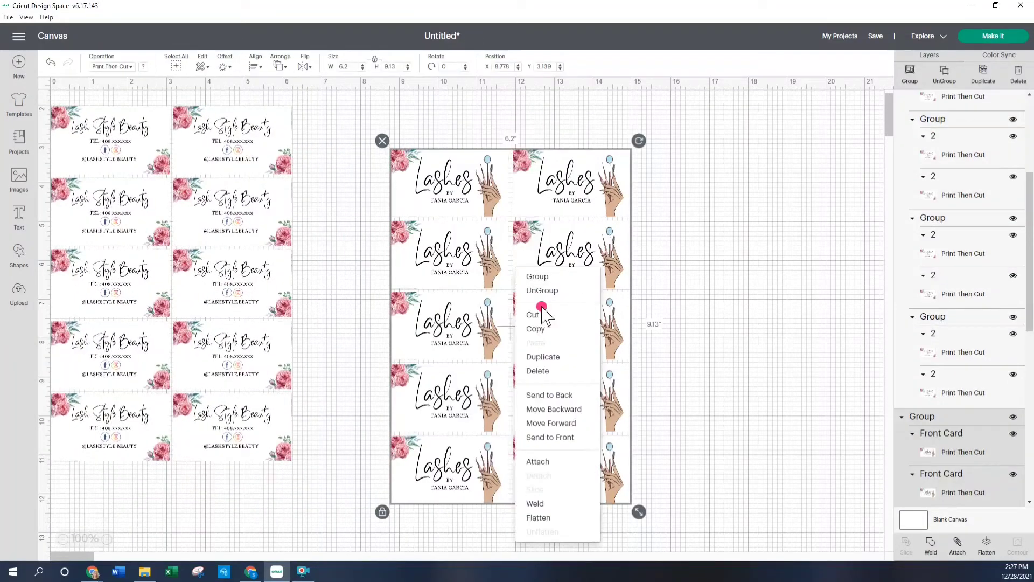
{"action": "left_click", "coordinate": [570, 457]}
{"action": "left_click", "coordinate": [706, 335]}
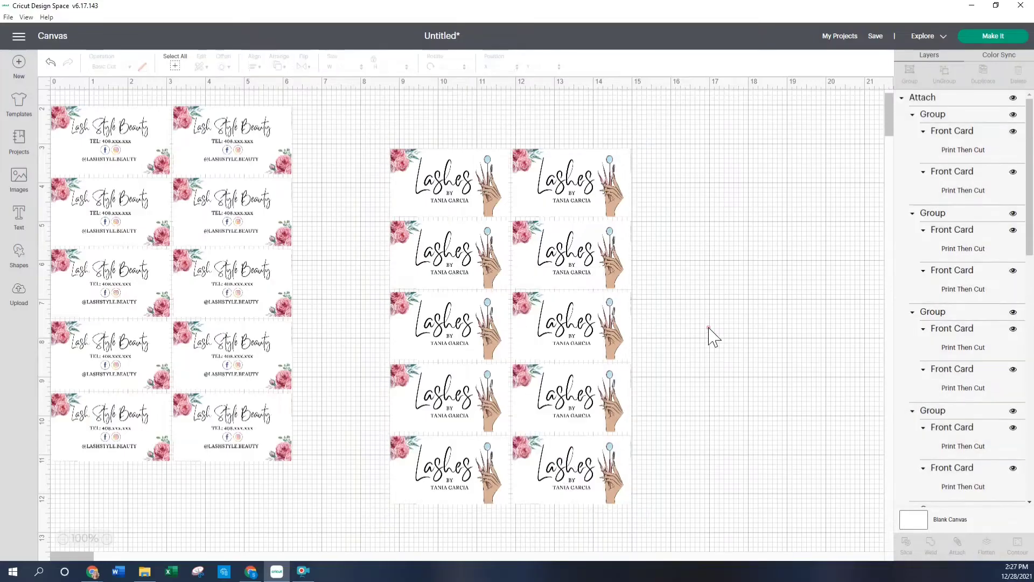
Position both attached card blocks over the dark square, hide the square and line them up
{"action": "mouse_move", "coordinate": [213, 238]}
{"action": "left_mouse_down"}
{"action": "mouse_move", "coordinate": [249, 284]}
{"action": "mouse_move", "coordinate": [251, 239]}
{"action": "left_mouse_up"}
{"action": "mouse_move", "coordinate": [485, 280]}
{"action": "left_mouse_down"}
{"action": "mouse_move", "coordinate": [479, 269]}
{"action": "mouse_move", "coordinate": [455, 269]}
{"action": "left_mouse_up"}
{"action": "left_click", "coordinate": [1009, 478]}
{"action": "left_click_drag", "start_coordinate": [335, 355], "coordinate": [371, 357]}
{"action": "left_click_drag", "start_coordinate": [509, 286], "coordinate": [535, 309]}
{"action": "scroll", "coordinate": [928, 442], "scroll_direction": "down", "scroll_amount": 5}
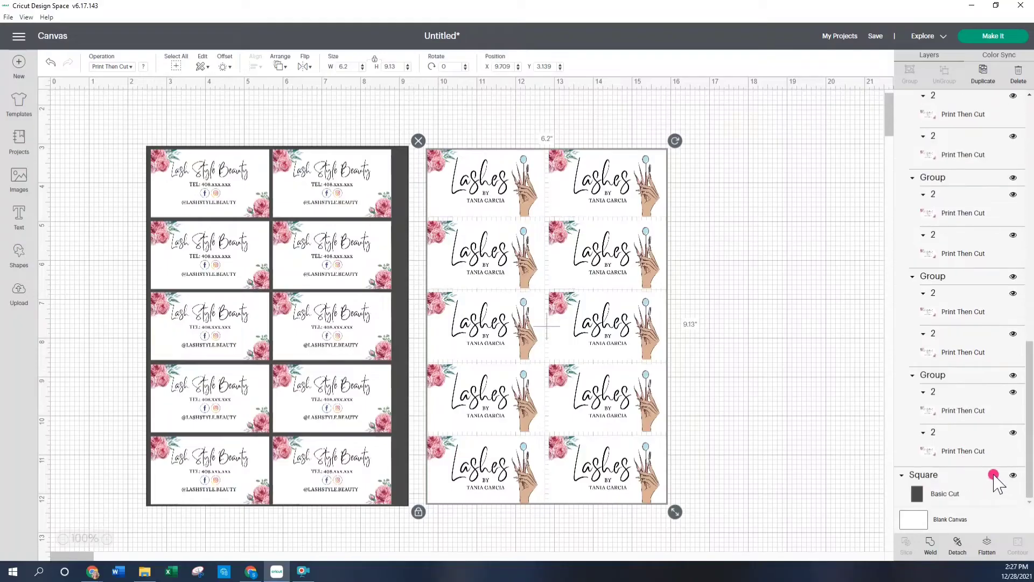
{"action": "left_click", "coordinate": [1013, 474]}
{"action": "left_click_drag", "start_coordinate": [381, 342], "coordinate": [358, 303]}
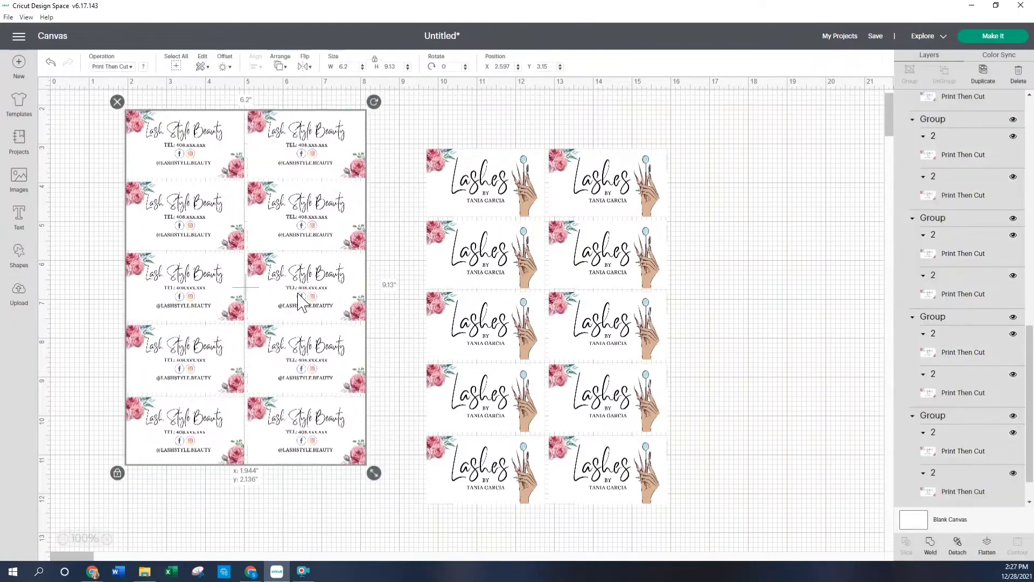
{"action": "left_click_drag", "start_coordinate": [512, 362], "coordinate": [477, 324]}
{"action": "left_click", "coordinate": [608, 325]}
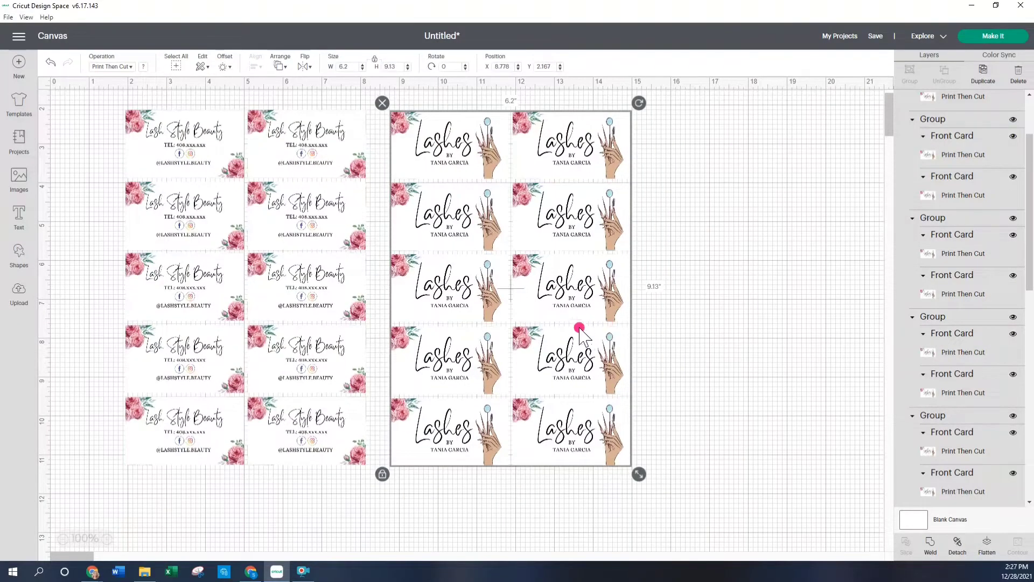
Check a card in the attached sheet and send the design to Make It
{"action": "scroll", "coordinate": [924, 203], "scroll_direction": "up", "scroll_amount": 2}
{"action": "left_click", "coordinate": [940, 151]}
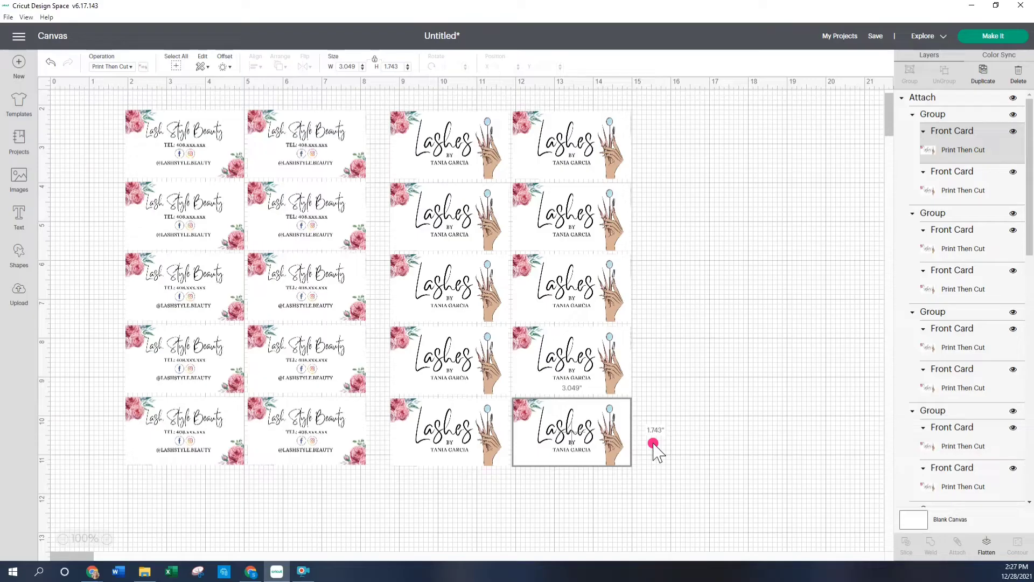
{"action": "left_click", "coordinate": [996, 38]}
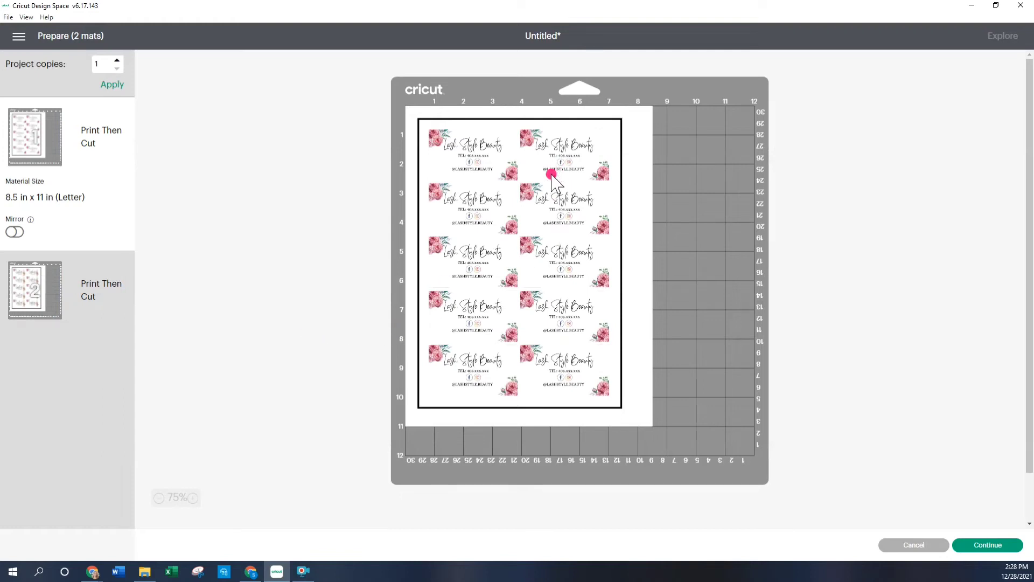
Nudge the Lashes cards slightly right on mat 2, compare both mats, and continue to printing
{"action": "left_click", "coordinate": [448, 82]}
{"action": "left_click", "coordinate": [48, 293]}
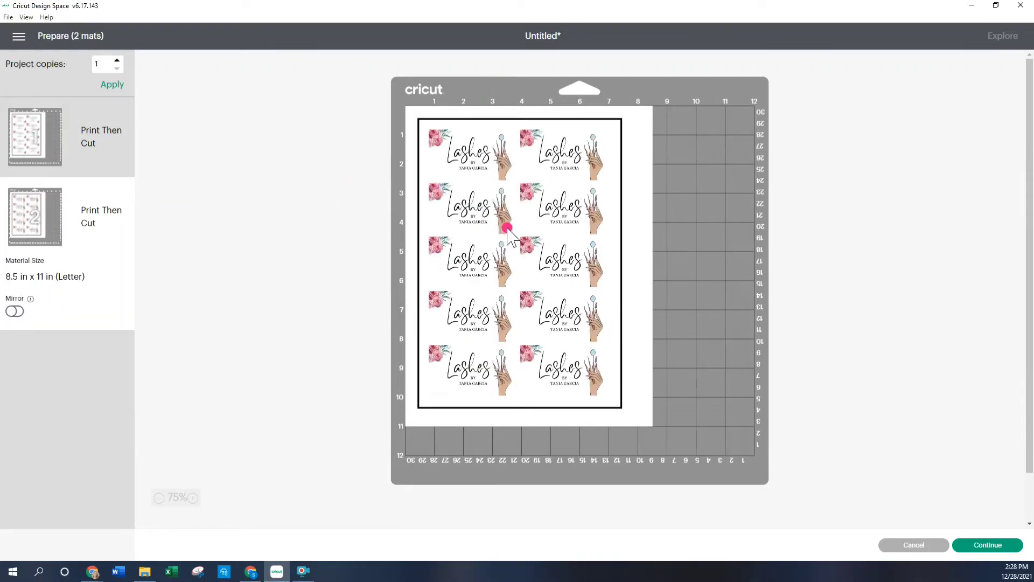
{"action": "left_click", "coordinate": [850, 130]}
{"action": "left_click_drag", "start_coordinate": [525, 232], "coordinate": [583, 224]}
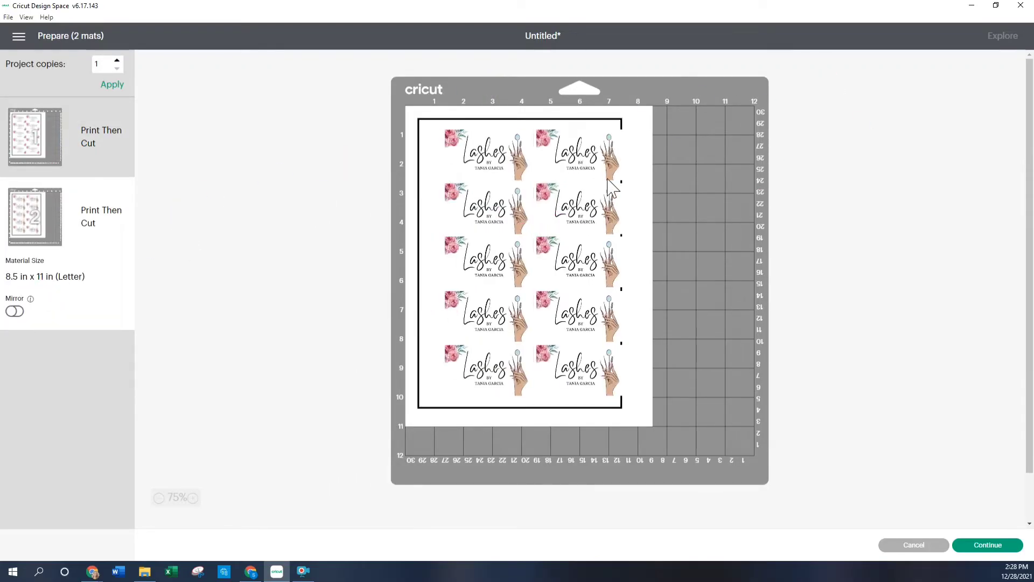
{"action": "left_click", "coordinate": [612, 105]}
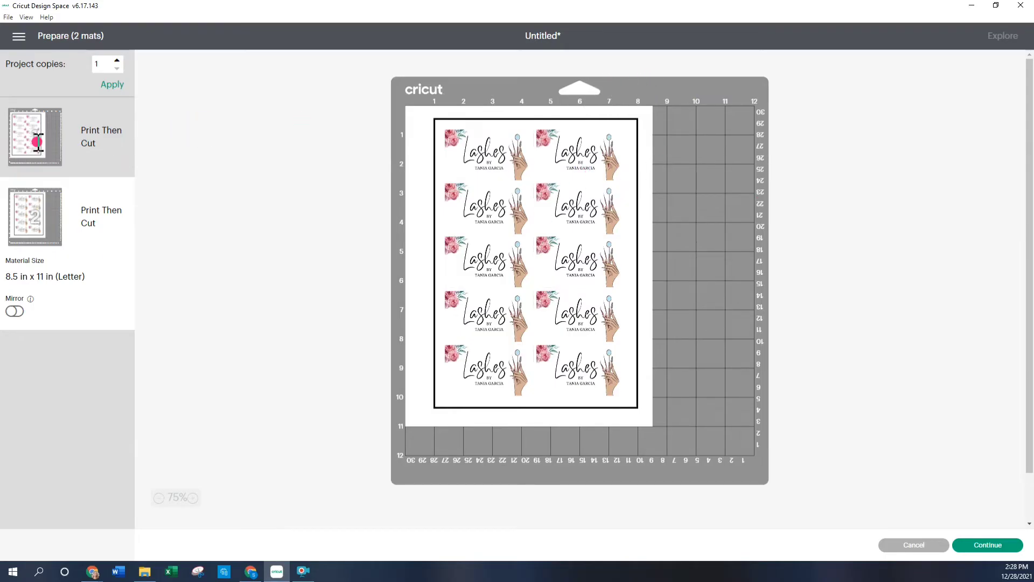
{"action": "left_click", "coordinate": [38, 143]}
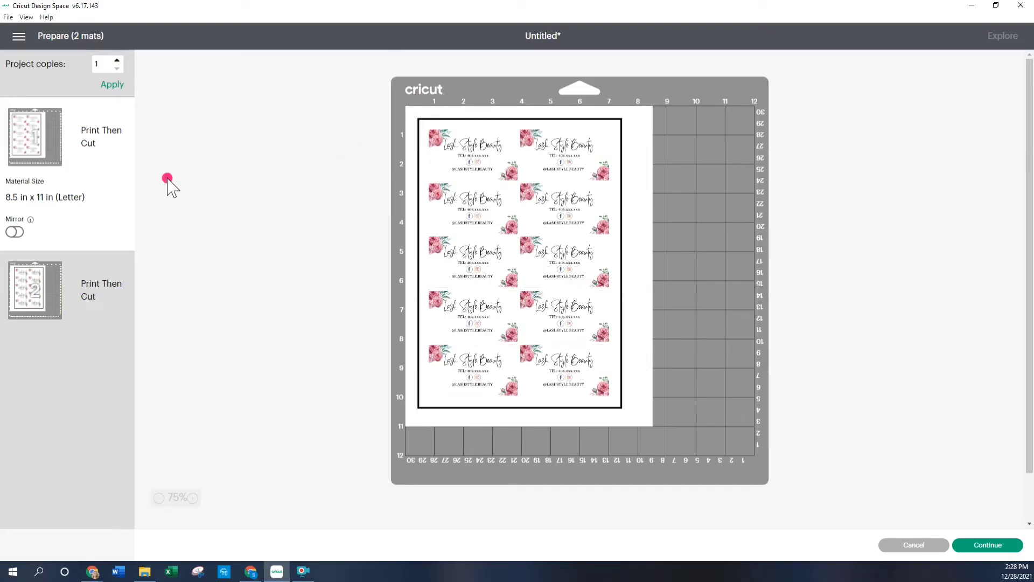
{"action": "left_click", "coordinate": [37, 300]}
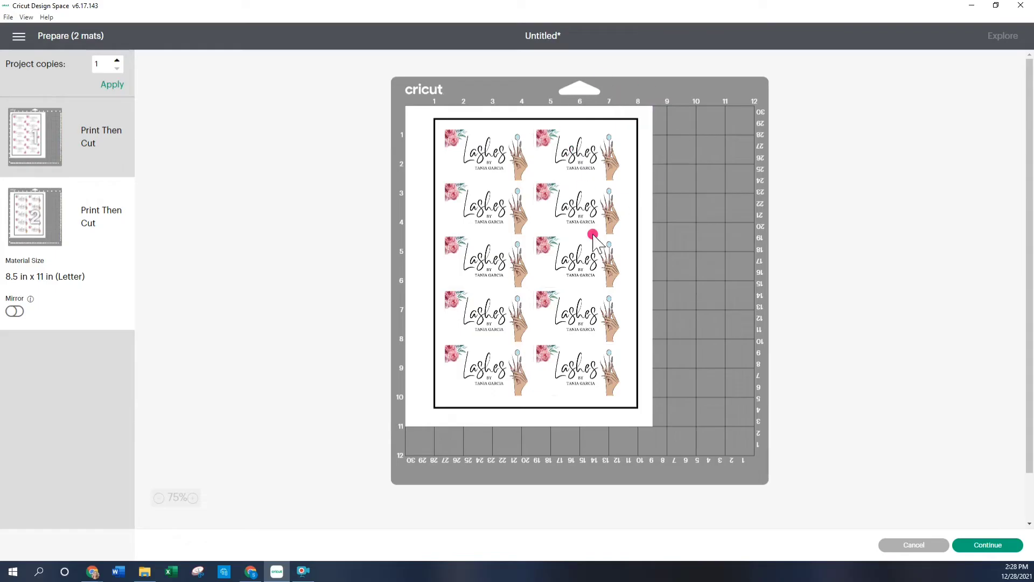
{"action": "left_click", "coordinate": [997, 544]}
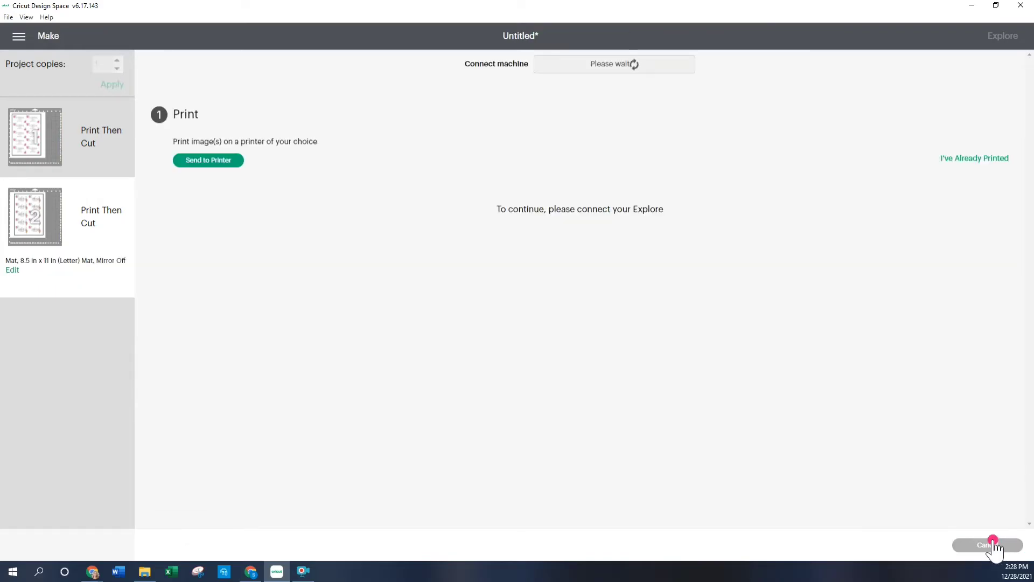
Send the mat to the HP ENVY 6000 printer using the Matte Best printing shortcut
{"action": "left_click", "coordinate": [224, 161]}
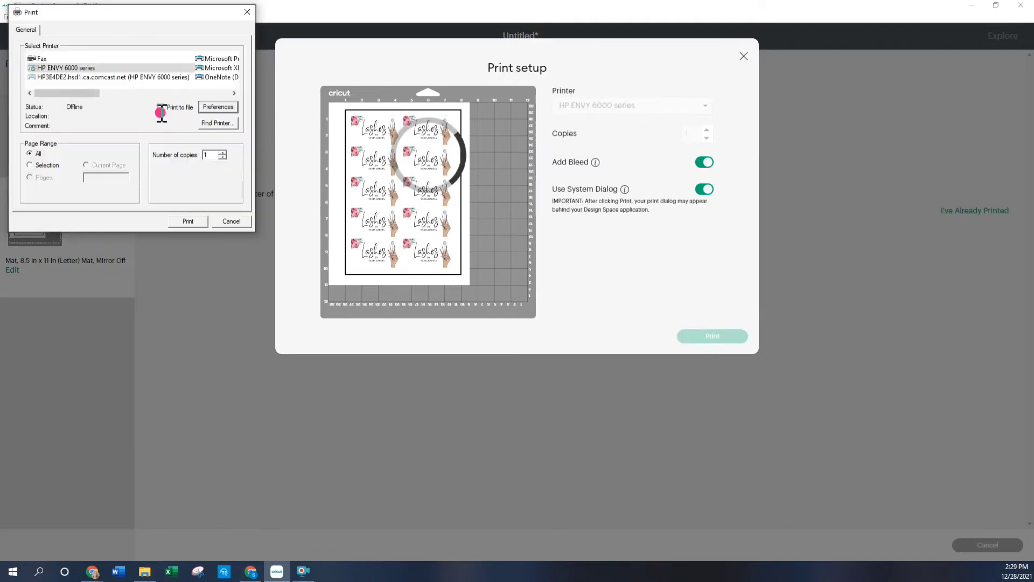
{"action": "left_click", "coordinate": [234, 111]}
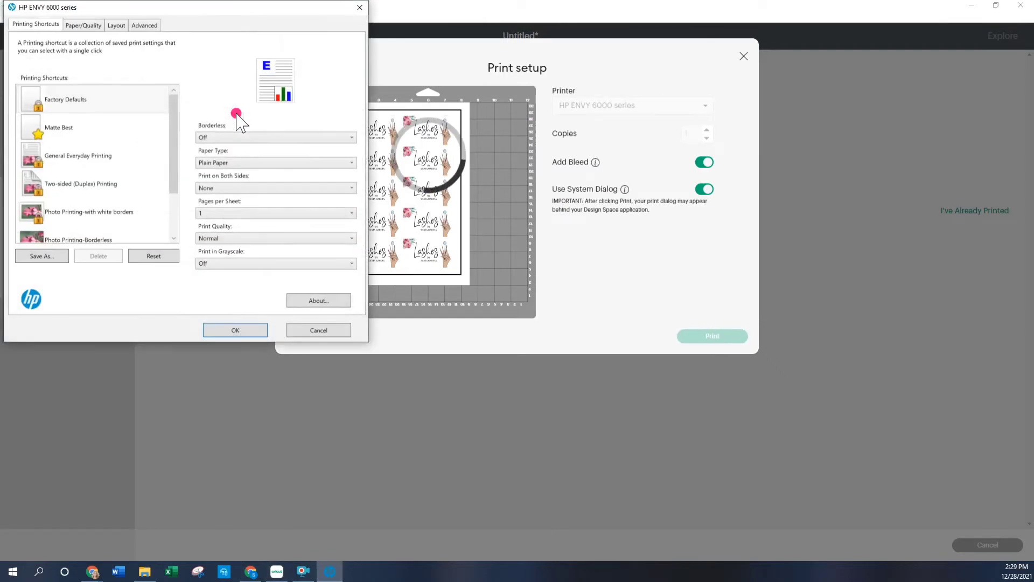
{"action": "left_click", "coordinate": [102, 136]}
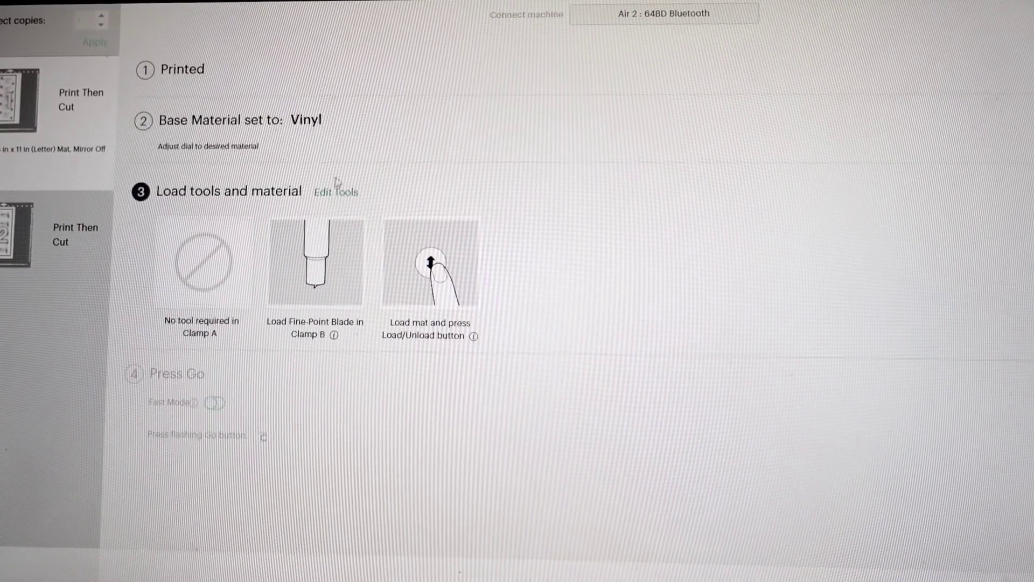
Select the second mat, holding the Lashes back sheet, for printing
{"action": "left_click", "coordinate": [17, 238]}
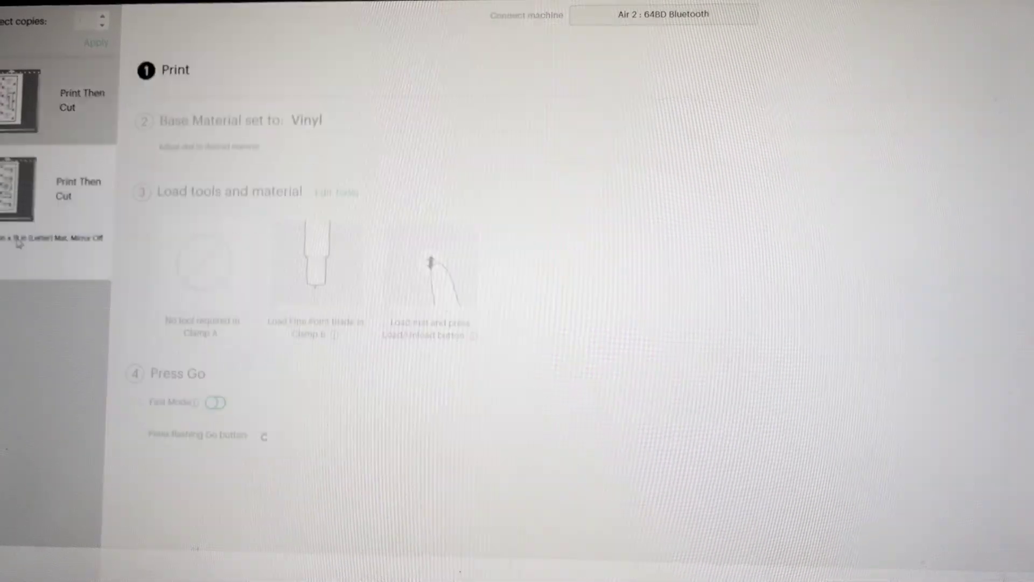